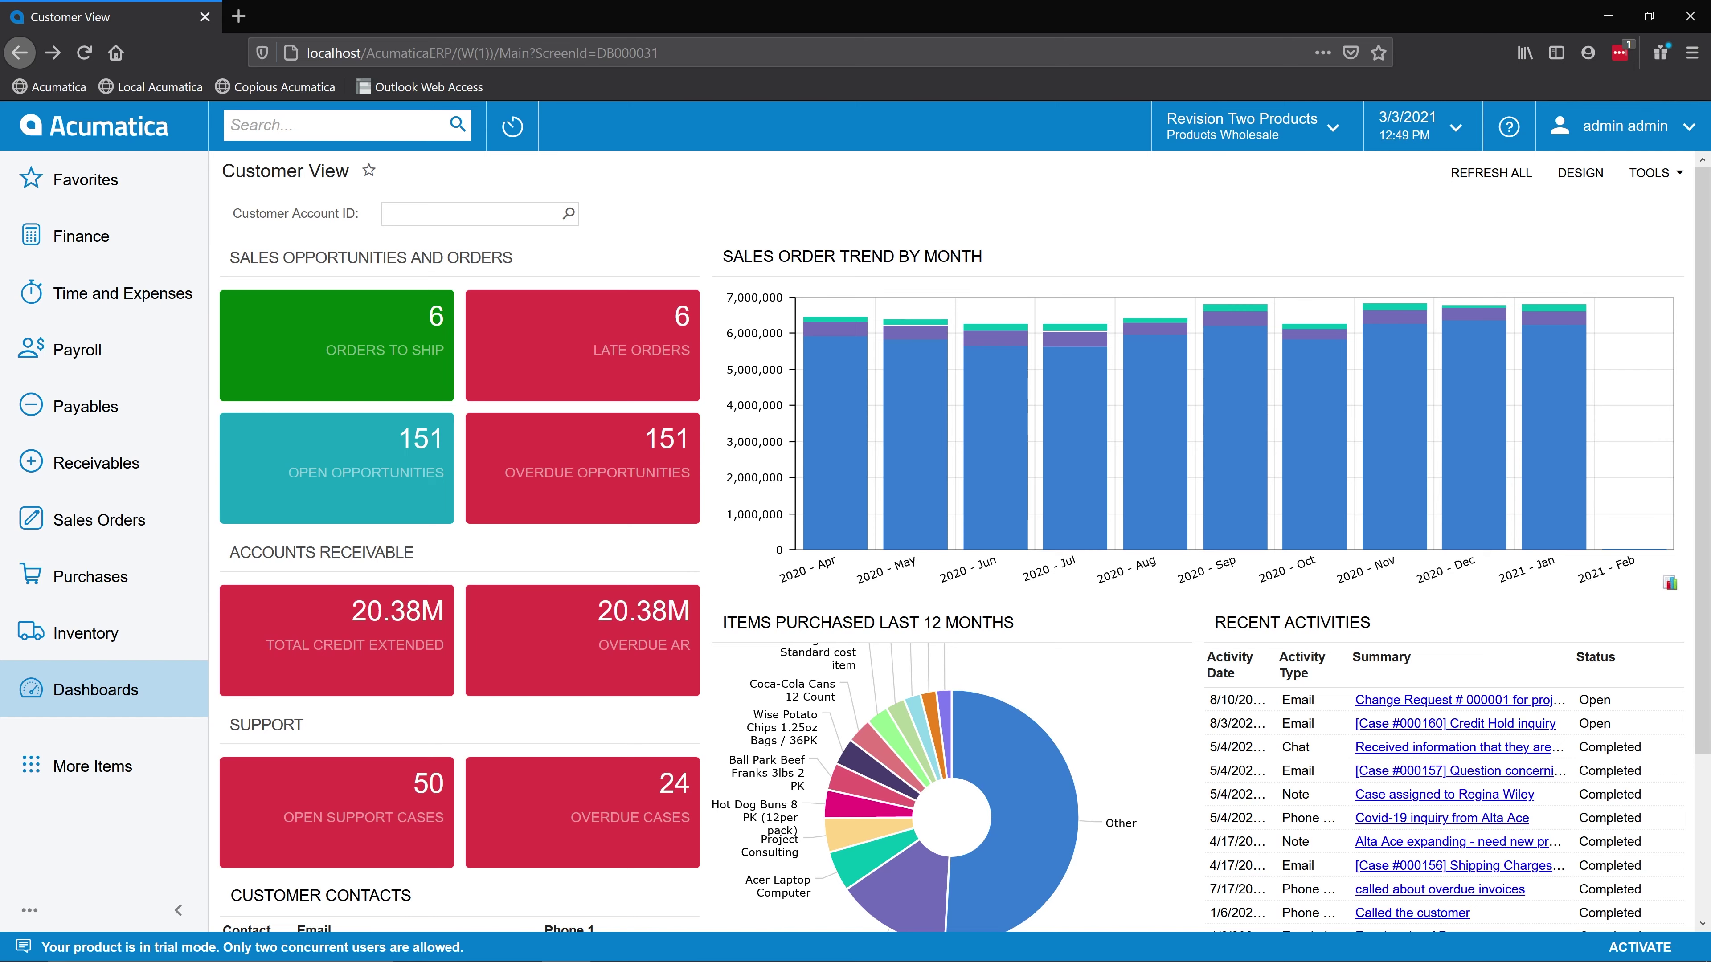
Search for "customers", refine the search to "customer usa", and view the matching transactions and profiles
{"action": "type", "text": "customers"}
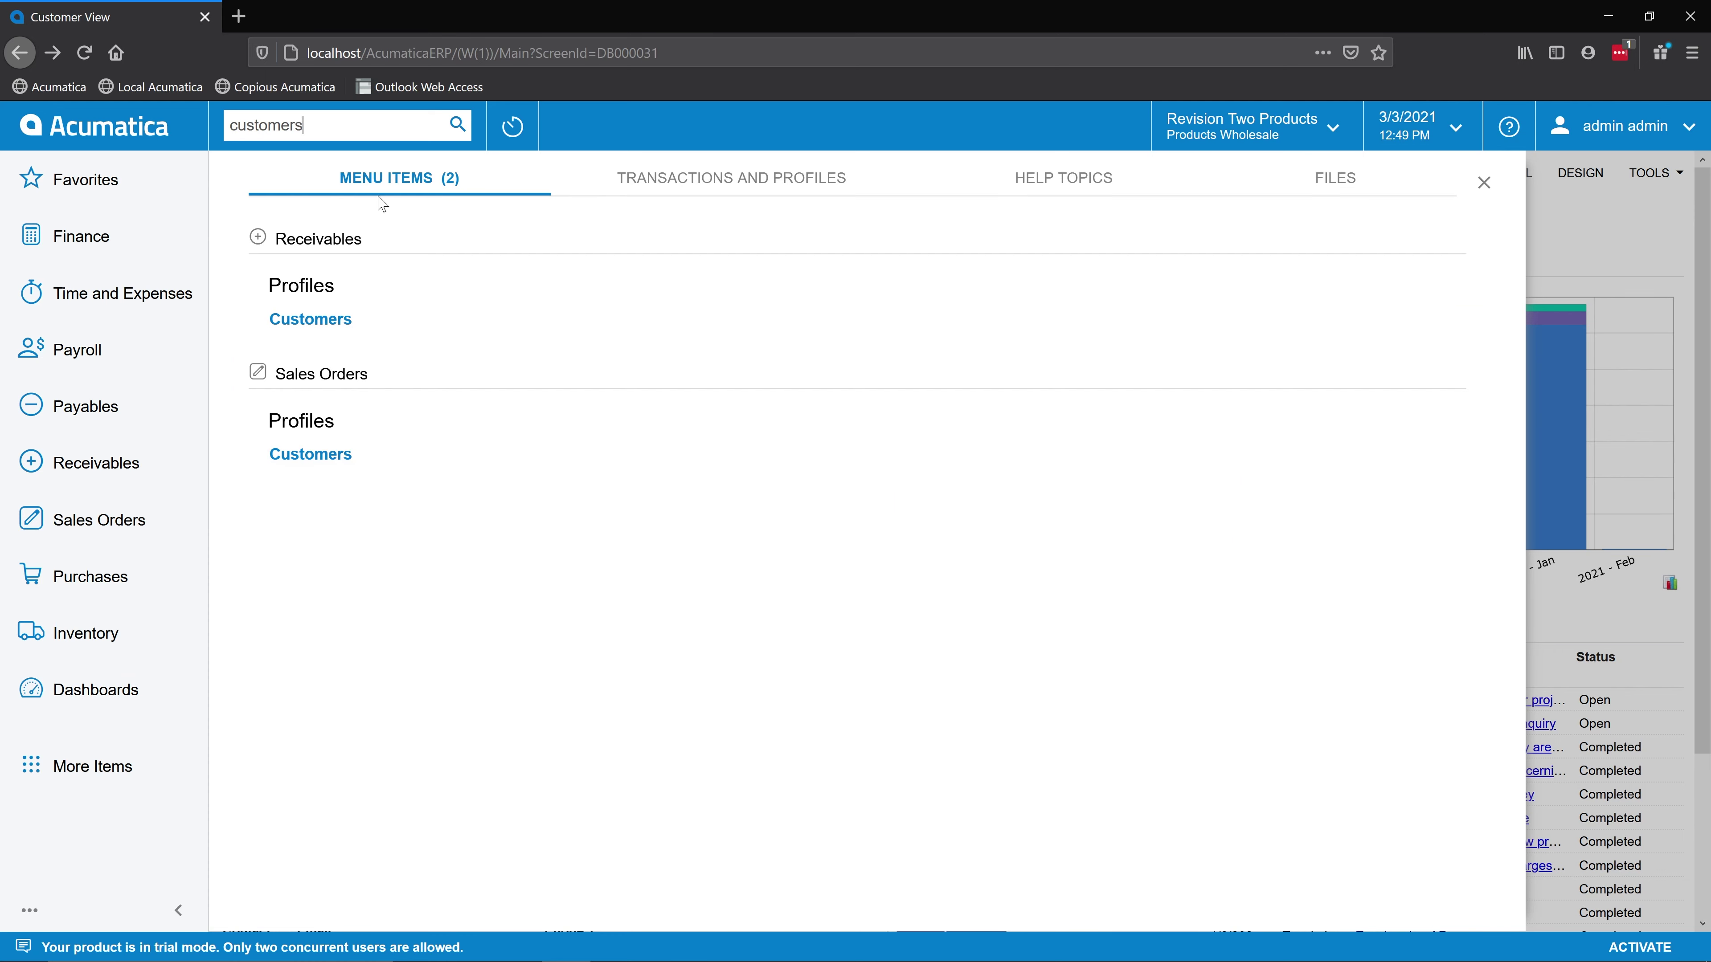
{"action": "key", "text": "BackSpace"}
{"action": "type", "text": "usa"}
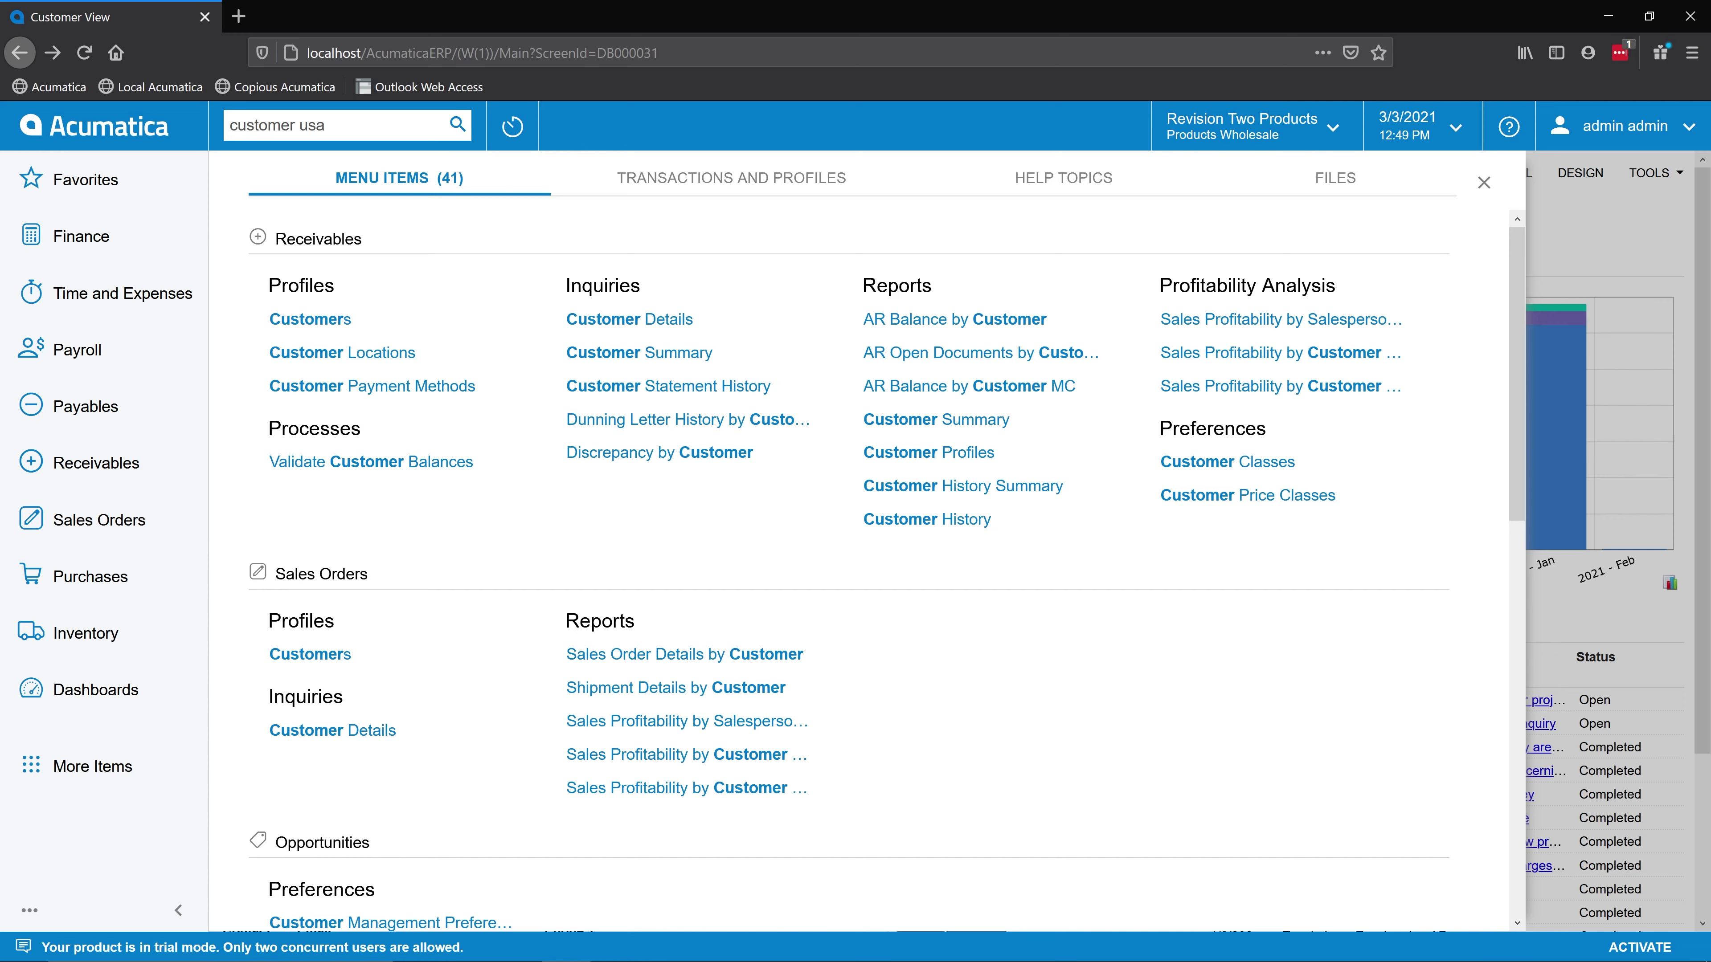
{"action": "left_click", "coordinate": [729, 182]}
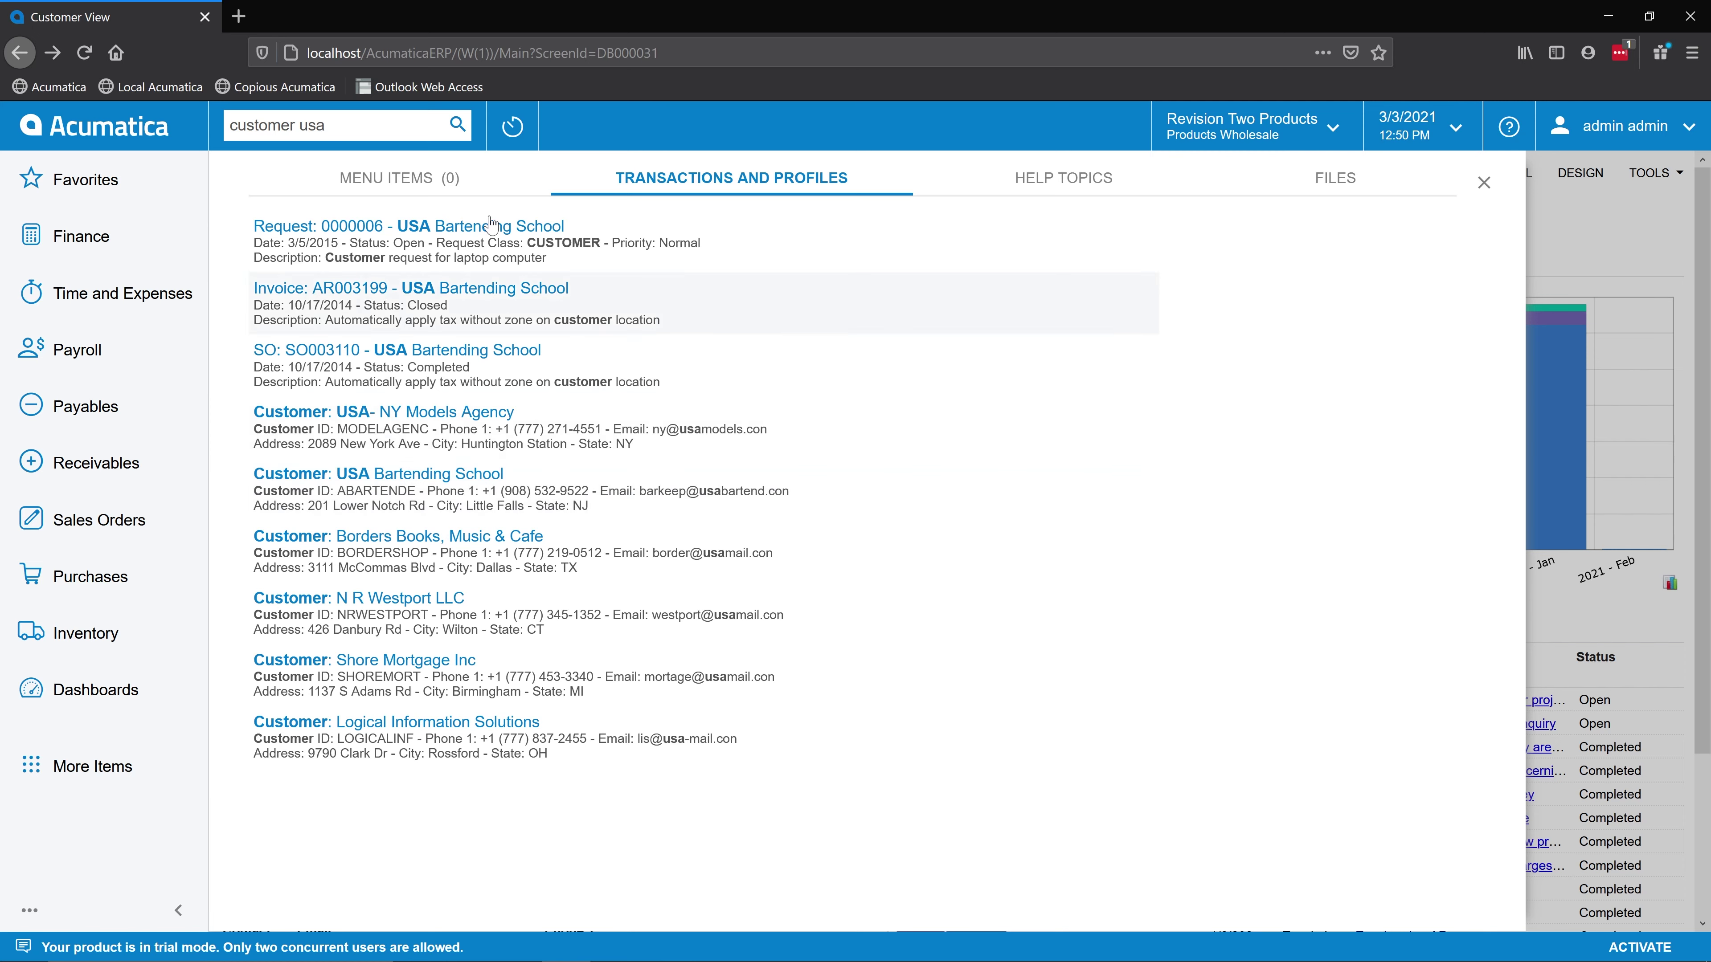
Replace the search text with "import sce", view the matching help topics, and close the search results
{"action": "key", "text": "ctrl+a"}
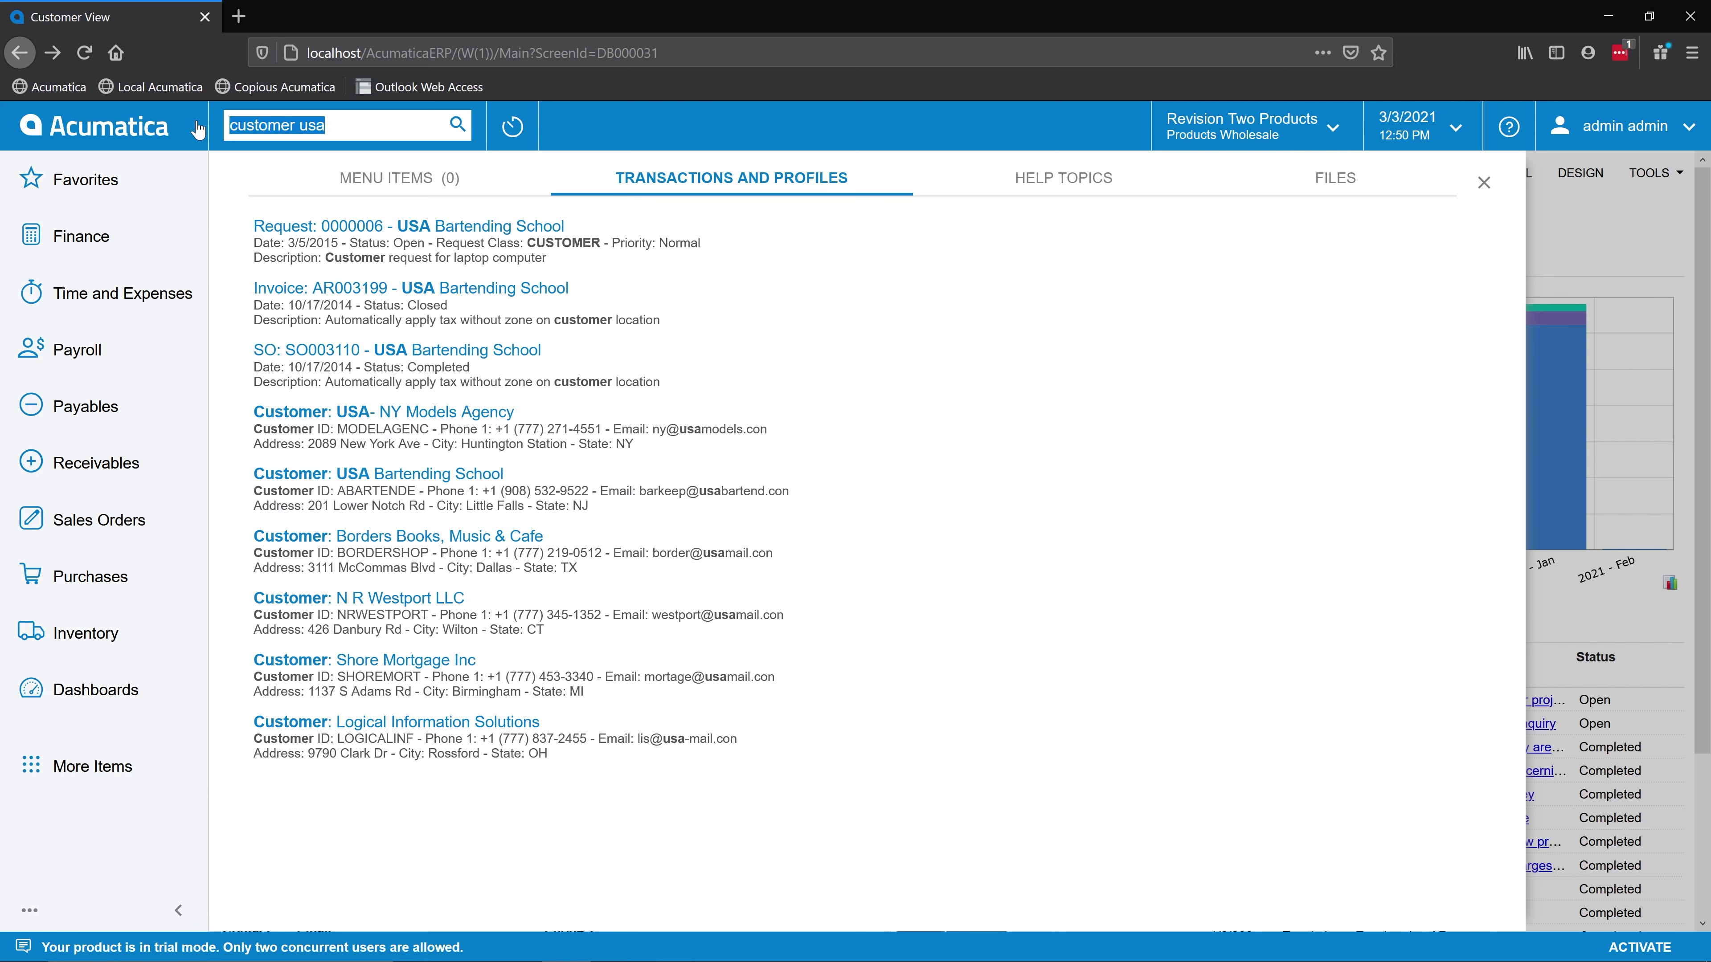
{"action": "key", "text": "BackSpace"}
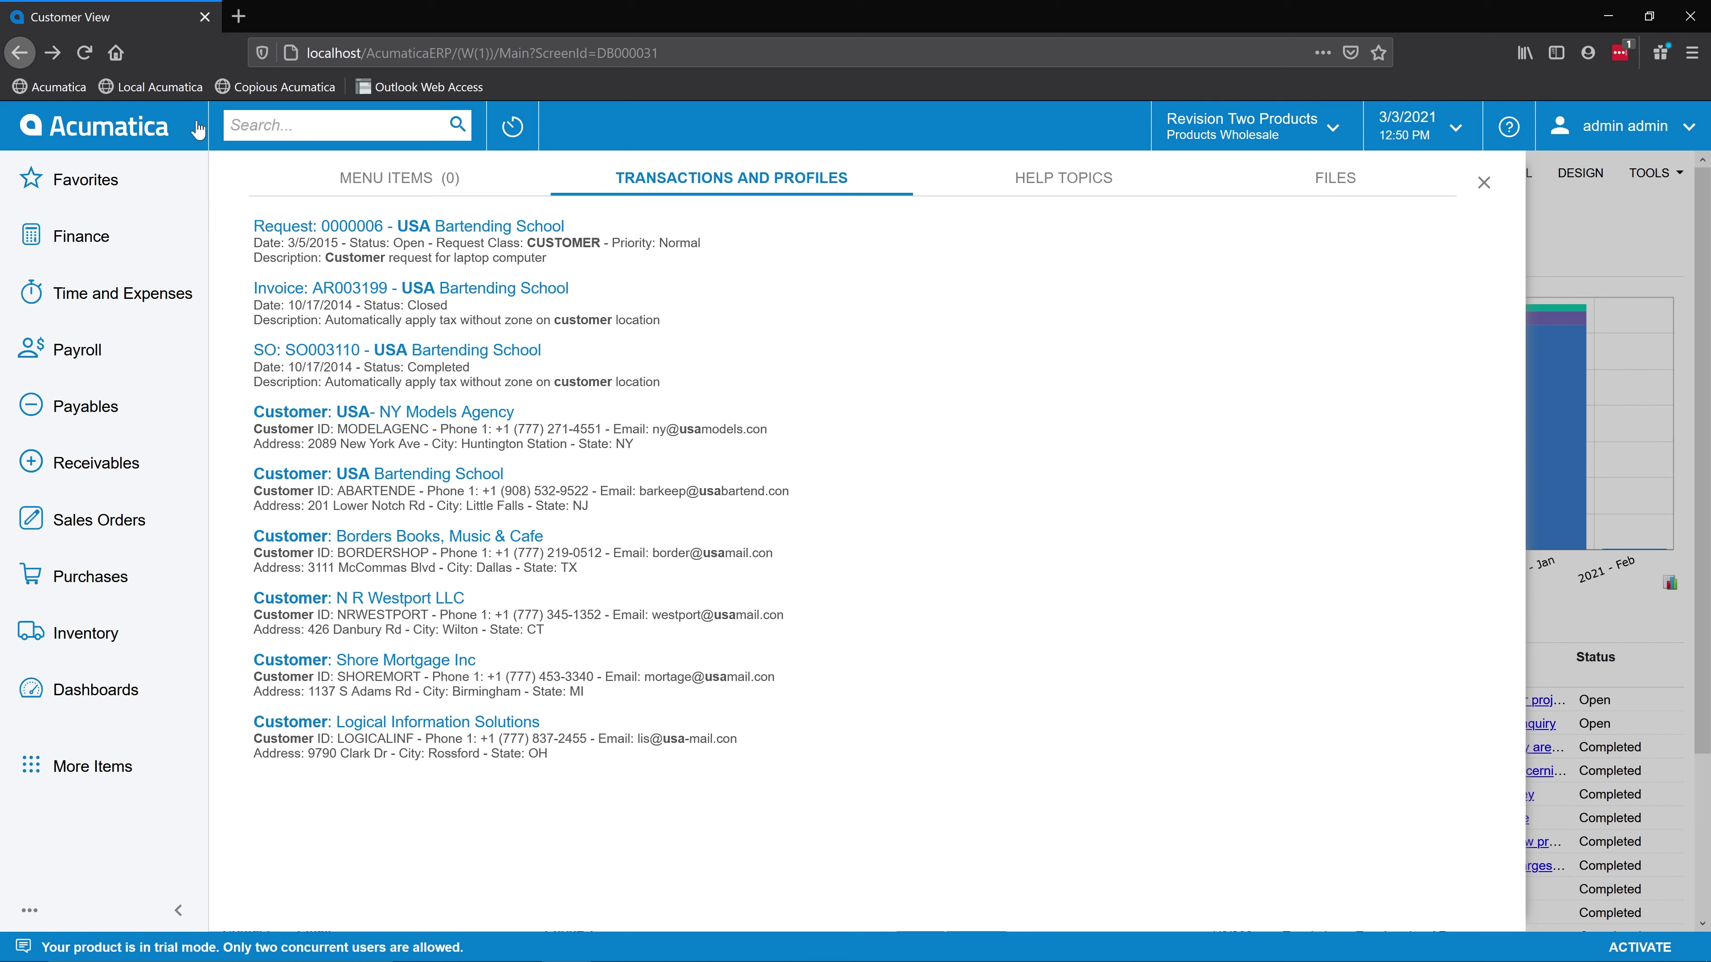
{"action": "type", "text": "import sce"}
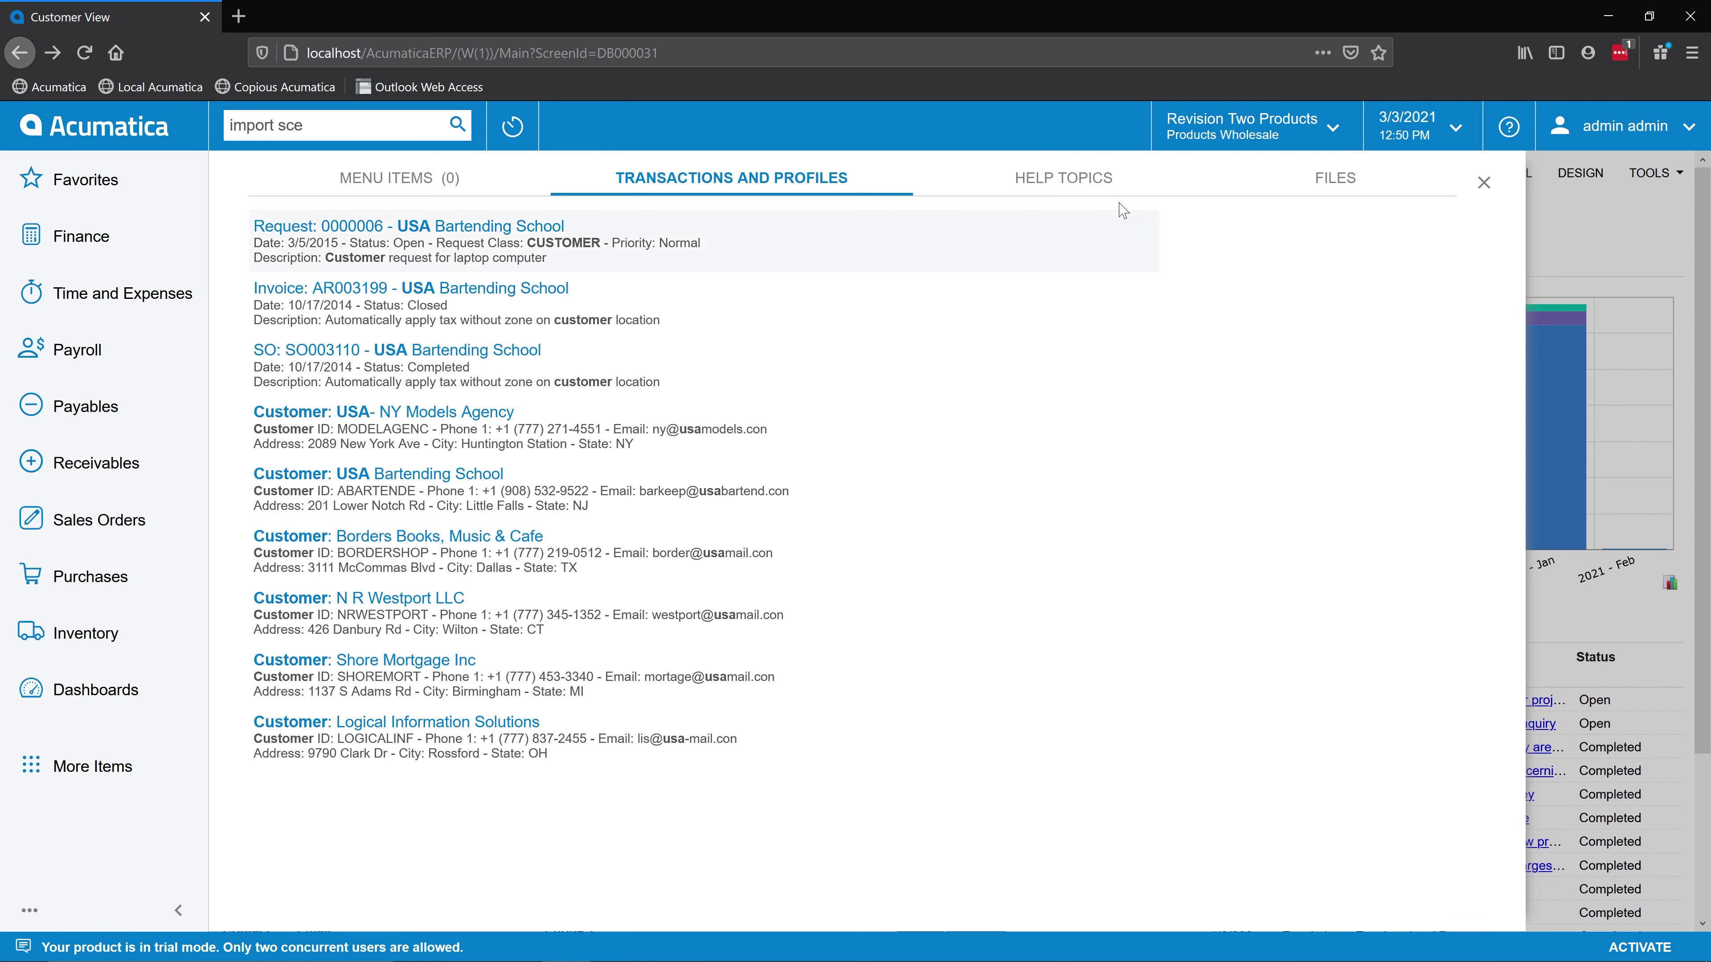
{"action": "left_click", "coordinate": [1026, 183]}
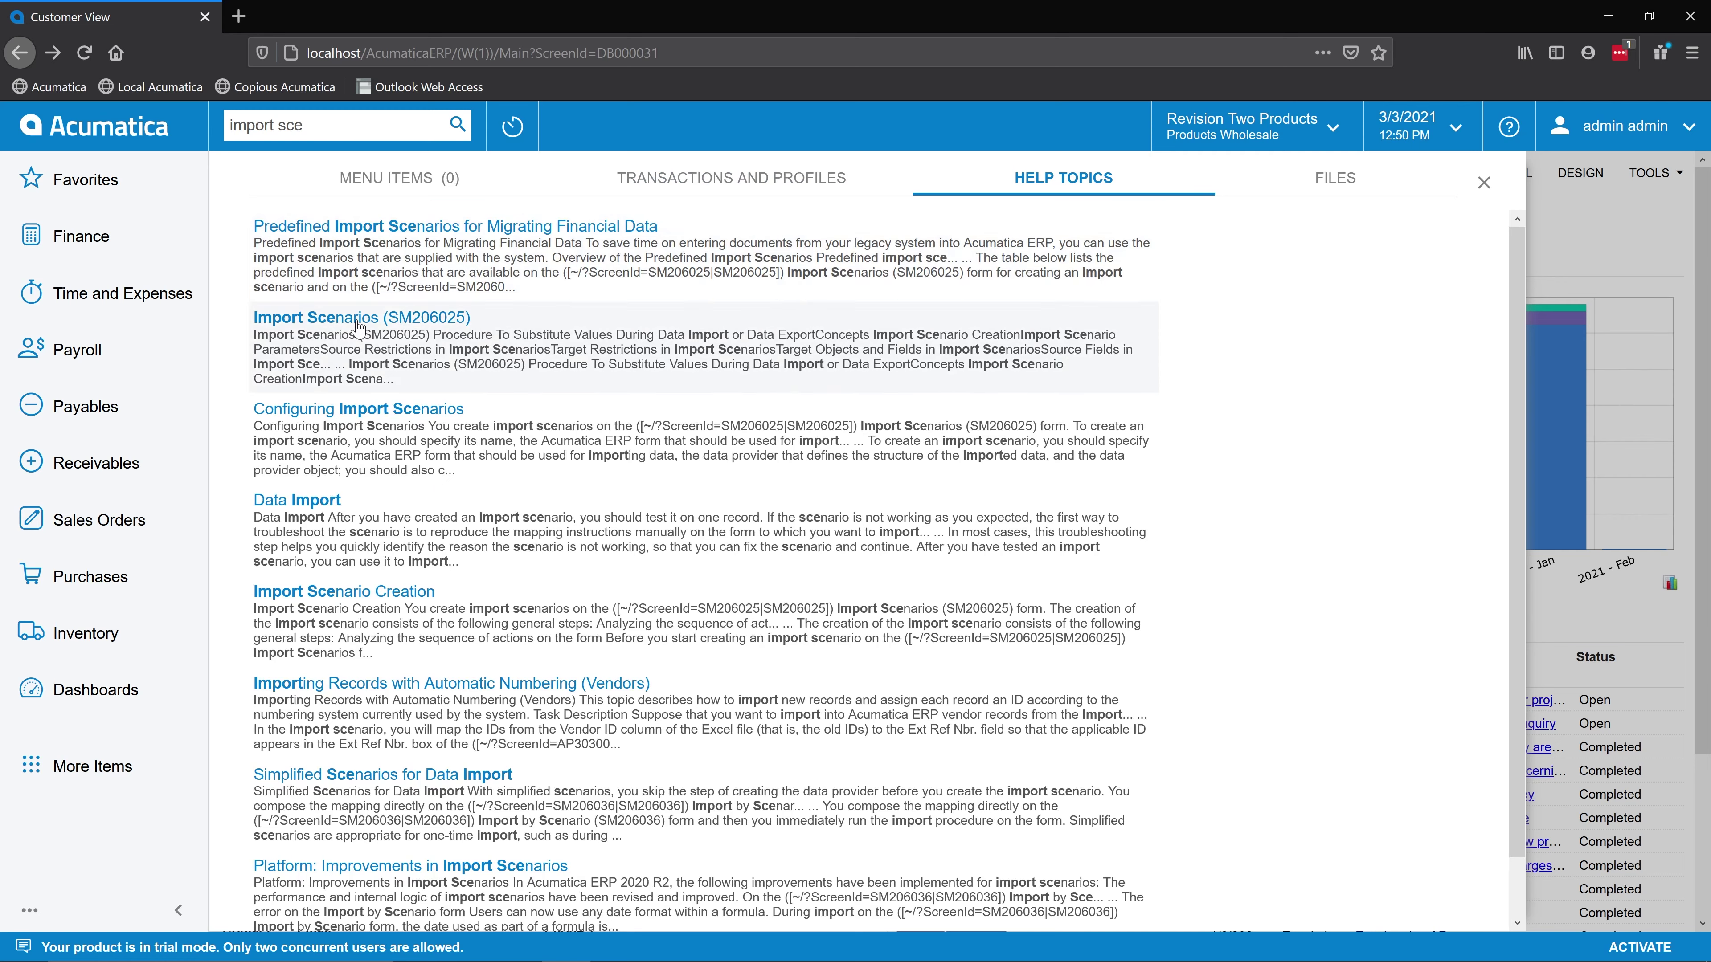
{"action": "left_click", "coordinate": [1488, 194]}
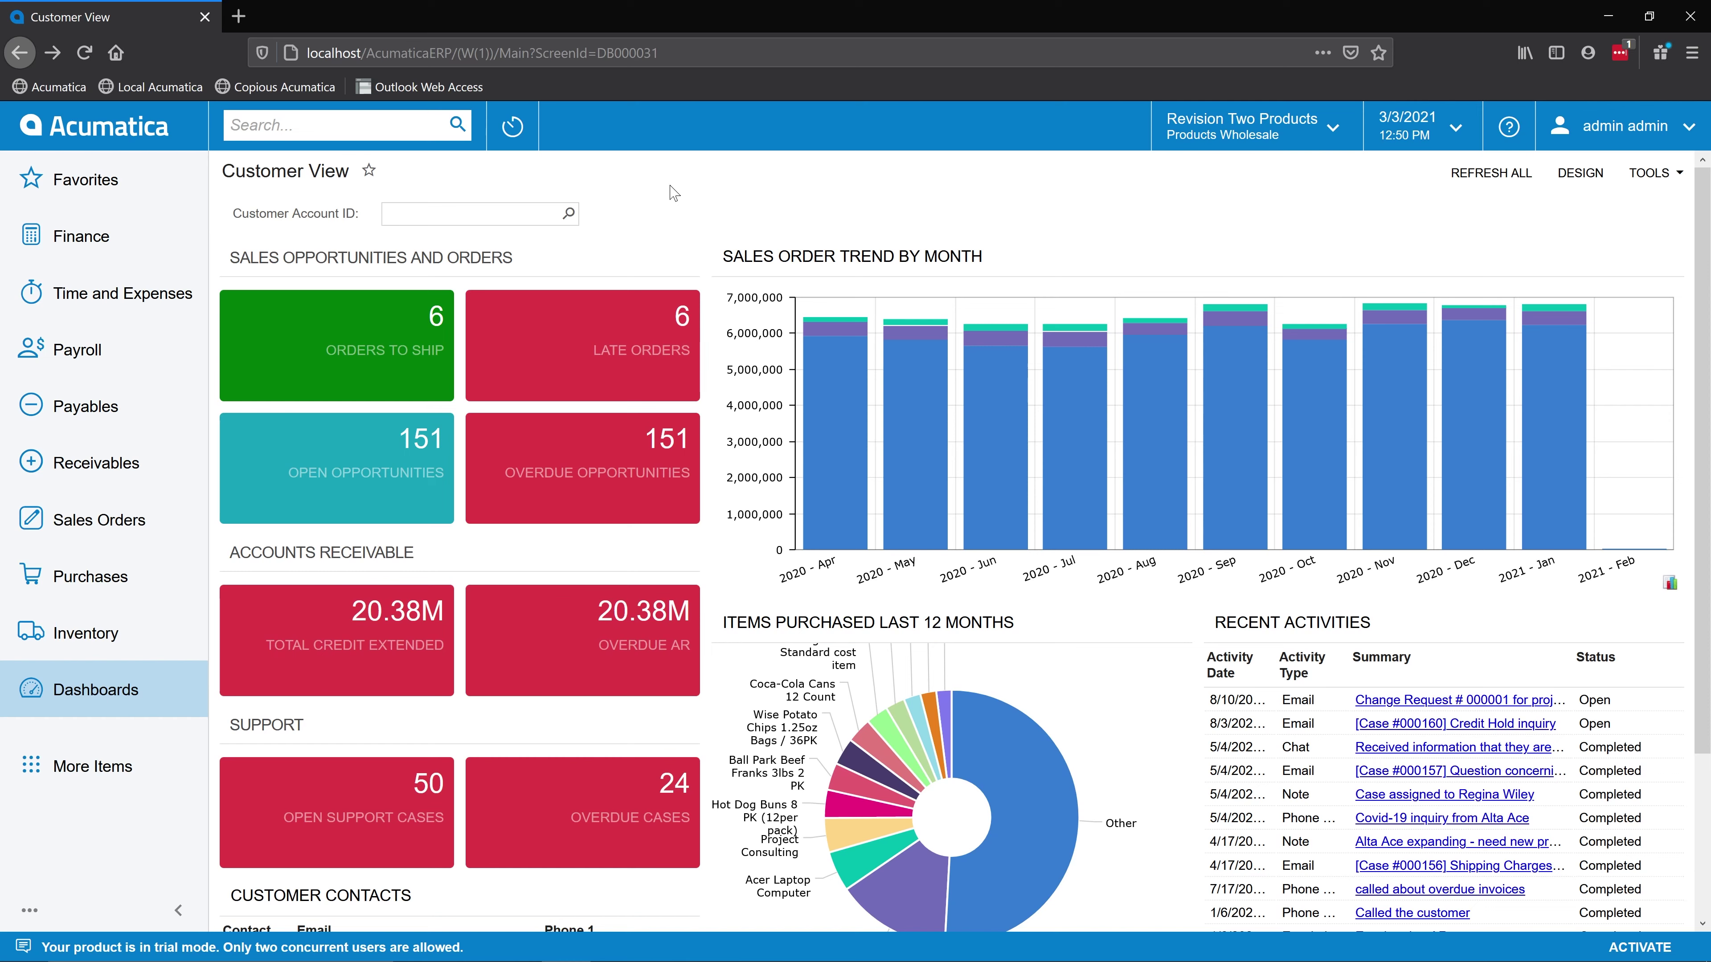
Search transactions and profiles for "customer usa" and open the USA Bartending School customer record
{"action": "left_click", "coordinate": [229, 125]}
{"action": "type", "text": "customers"}
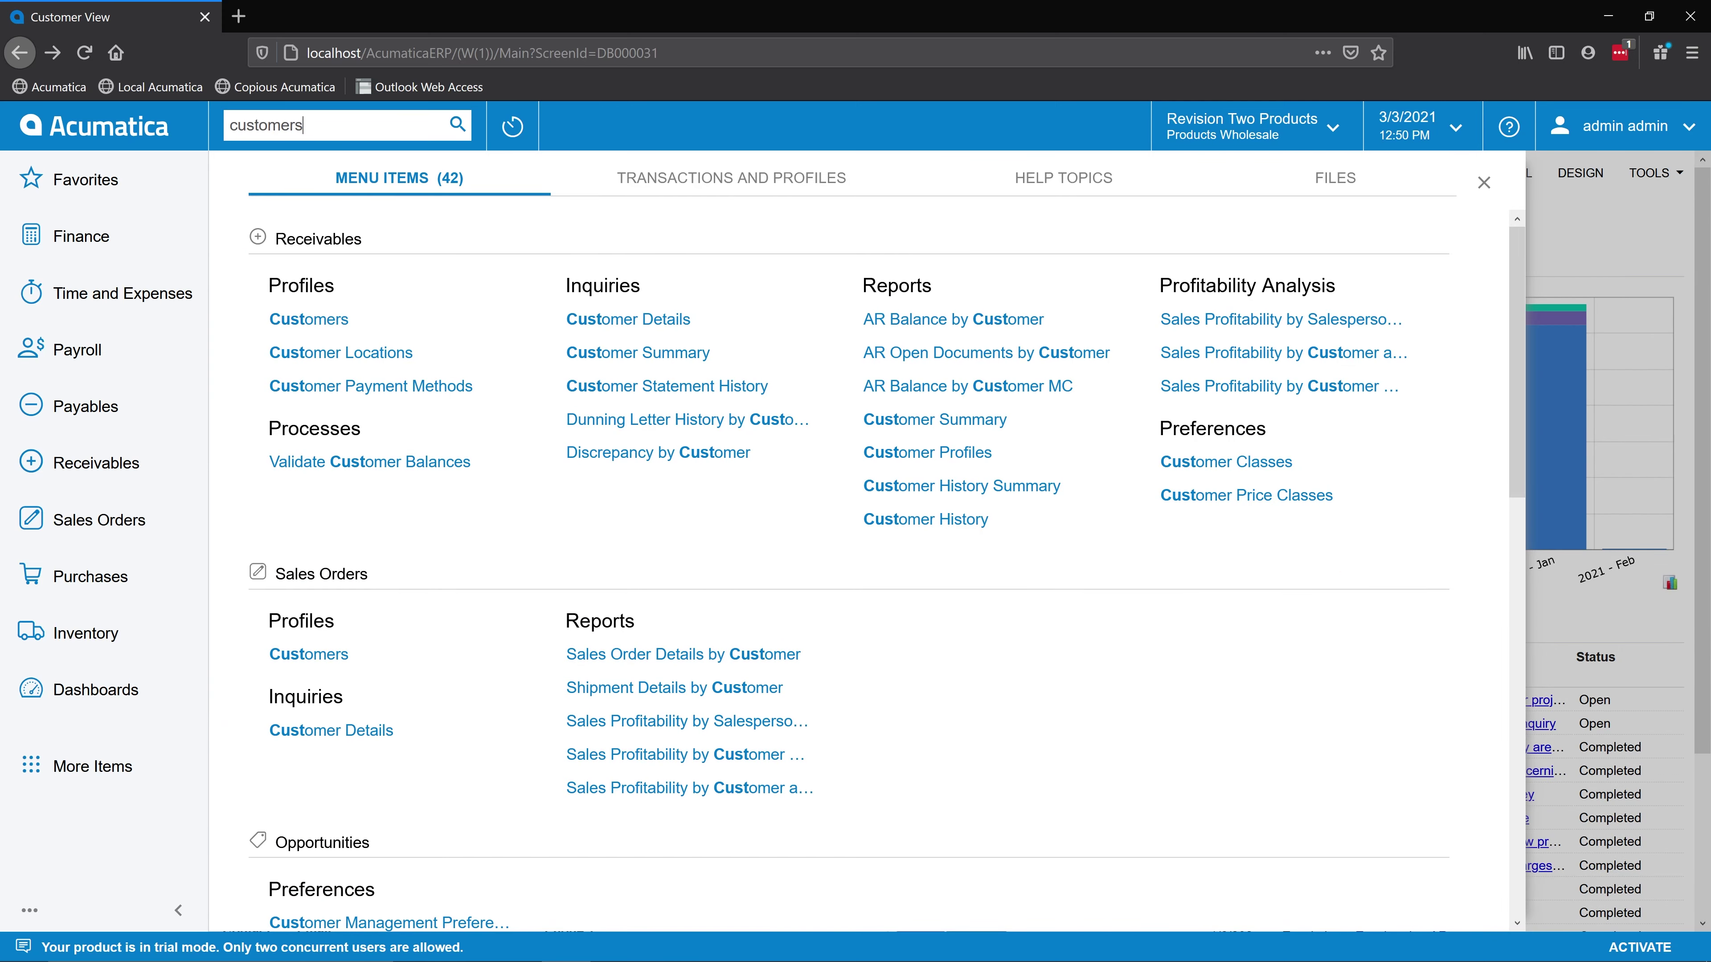
{"action": "key", "text": "BackSpace"}
{"action": "type", "text": "us"}
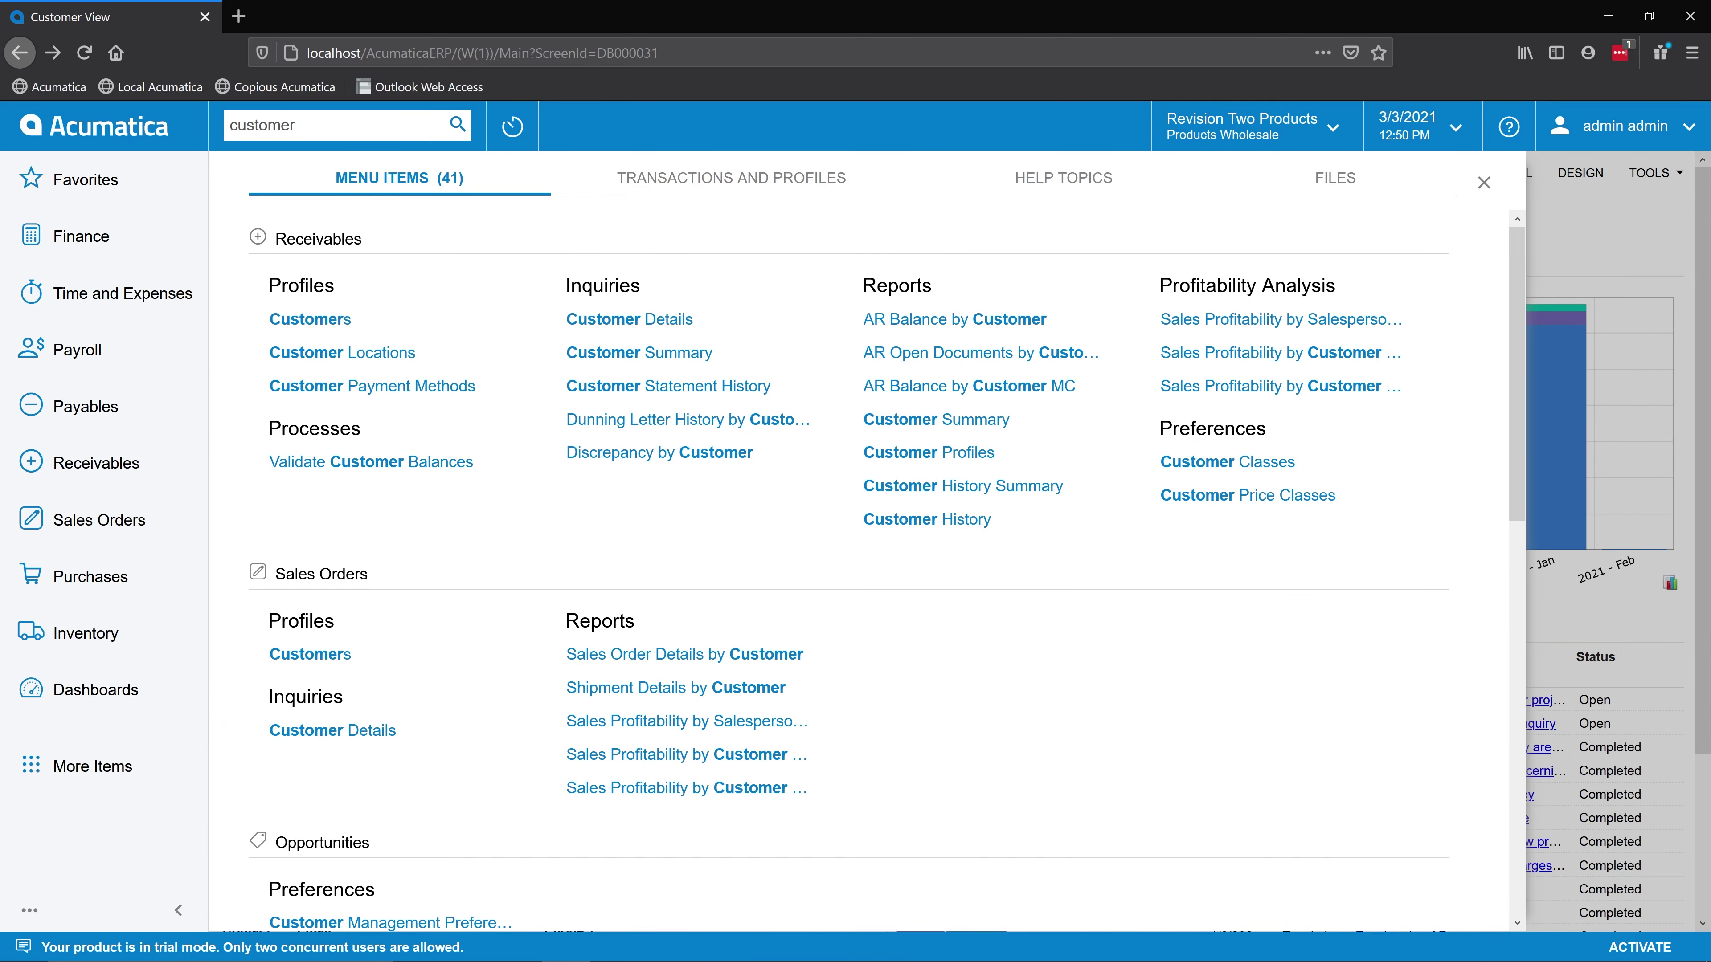
{"action": "type", "text": "a"}
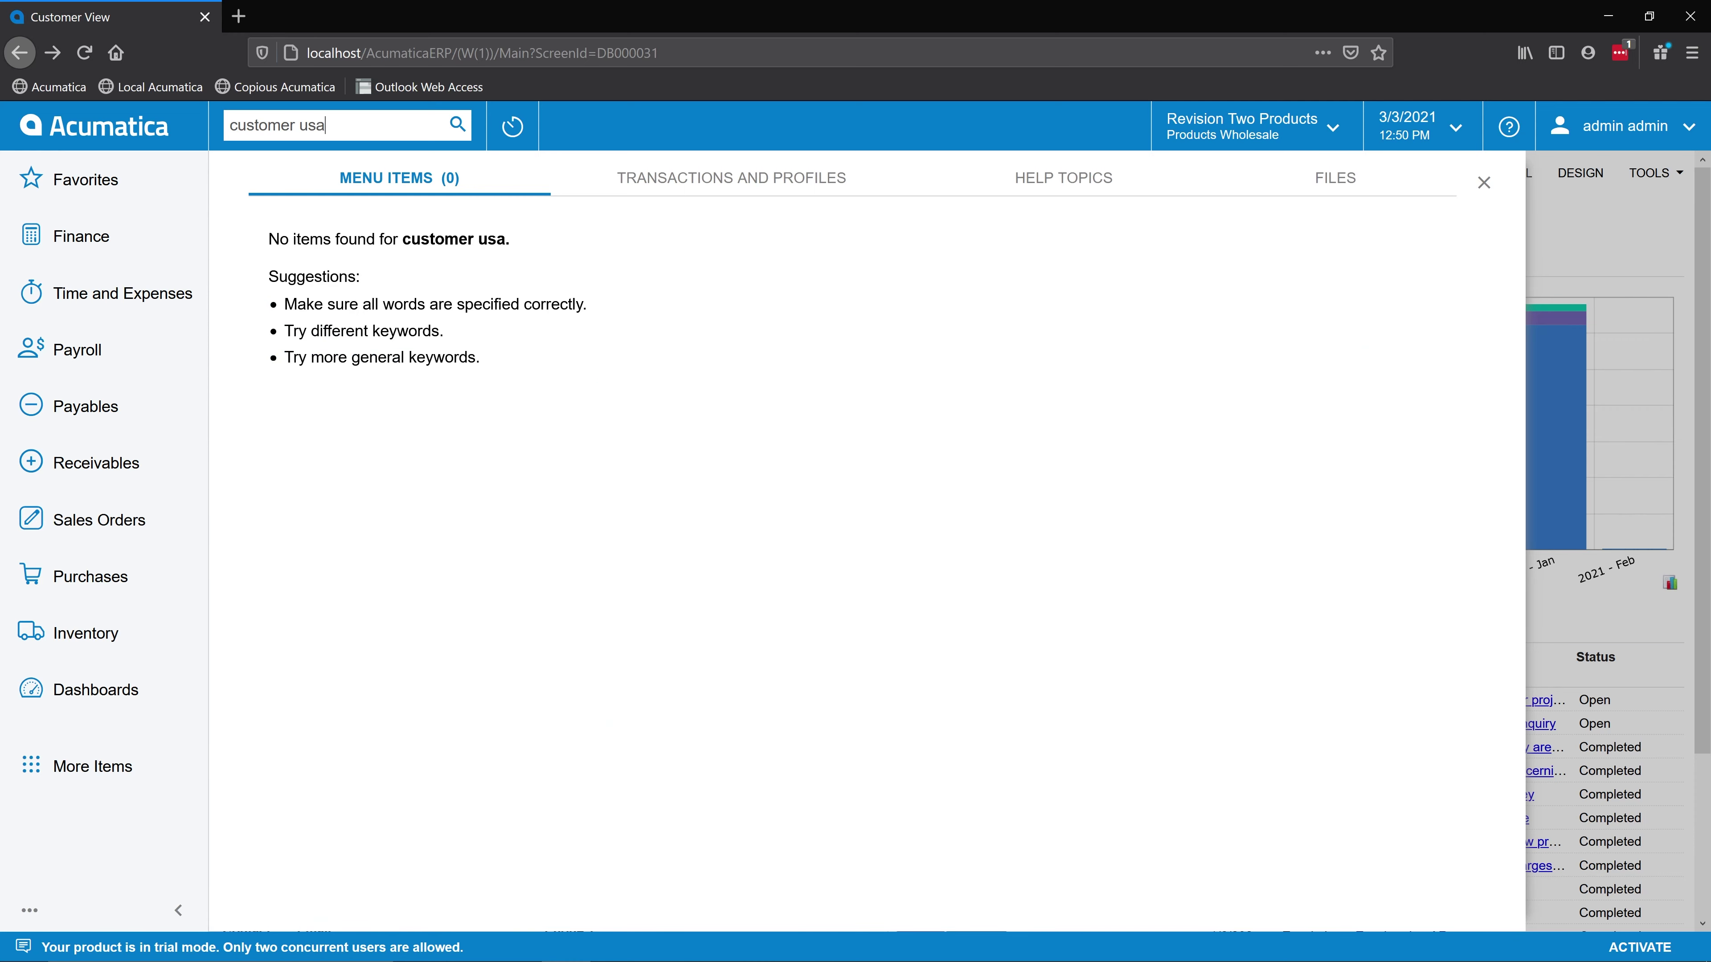
{"action": "left_click", "coordinate": [732, 178]}
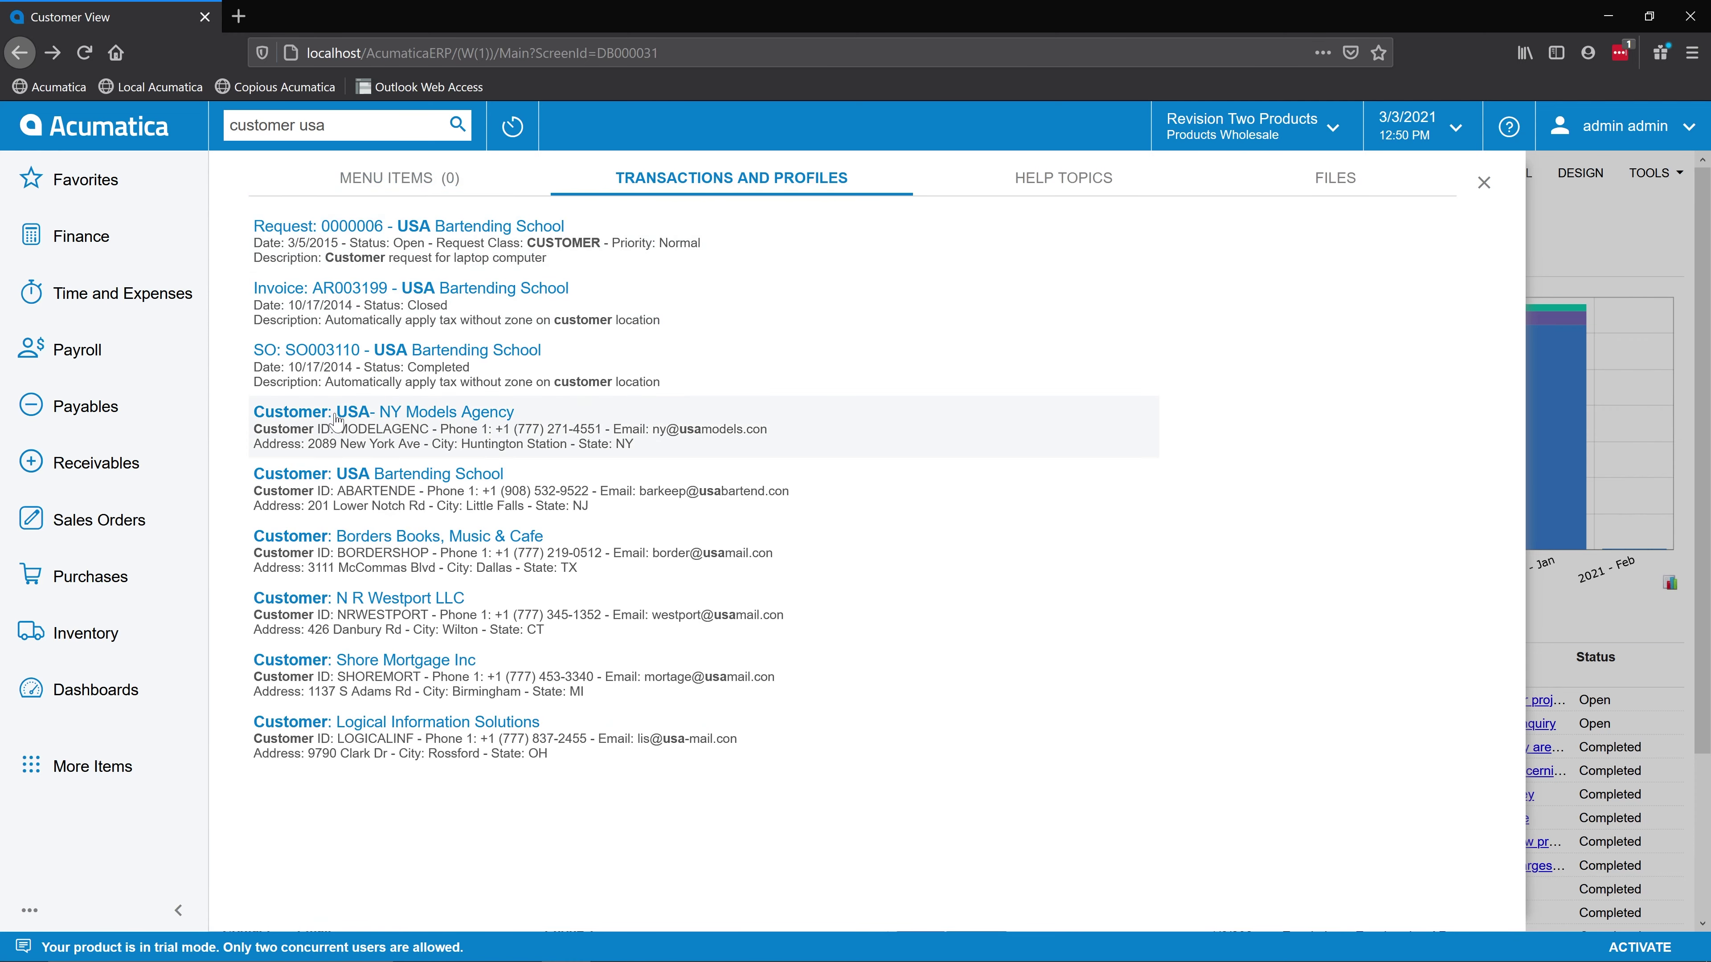
{"action": "left_click", "coordinate": [345, 476]}
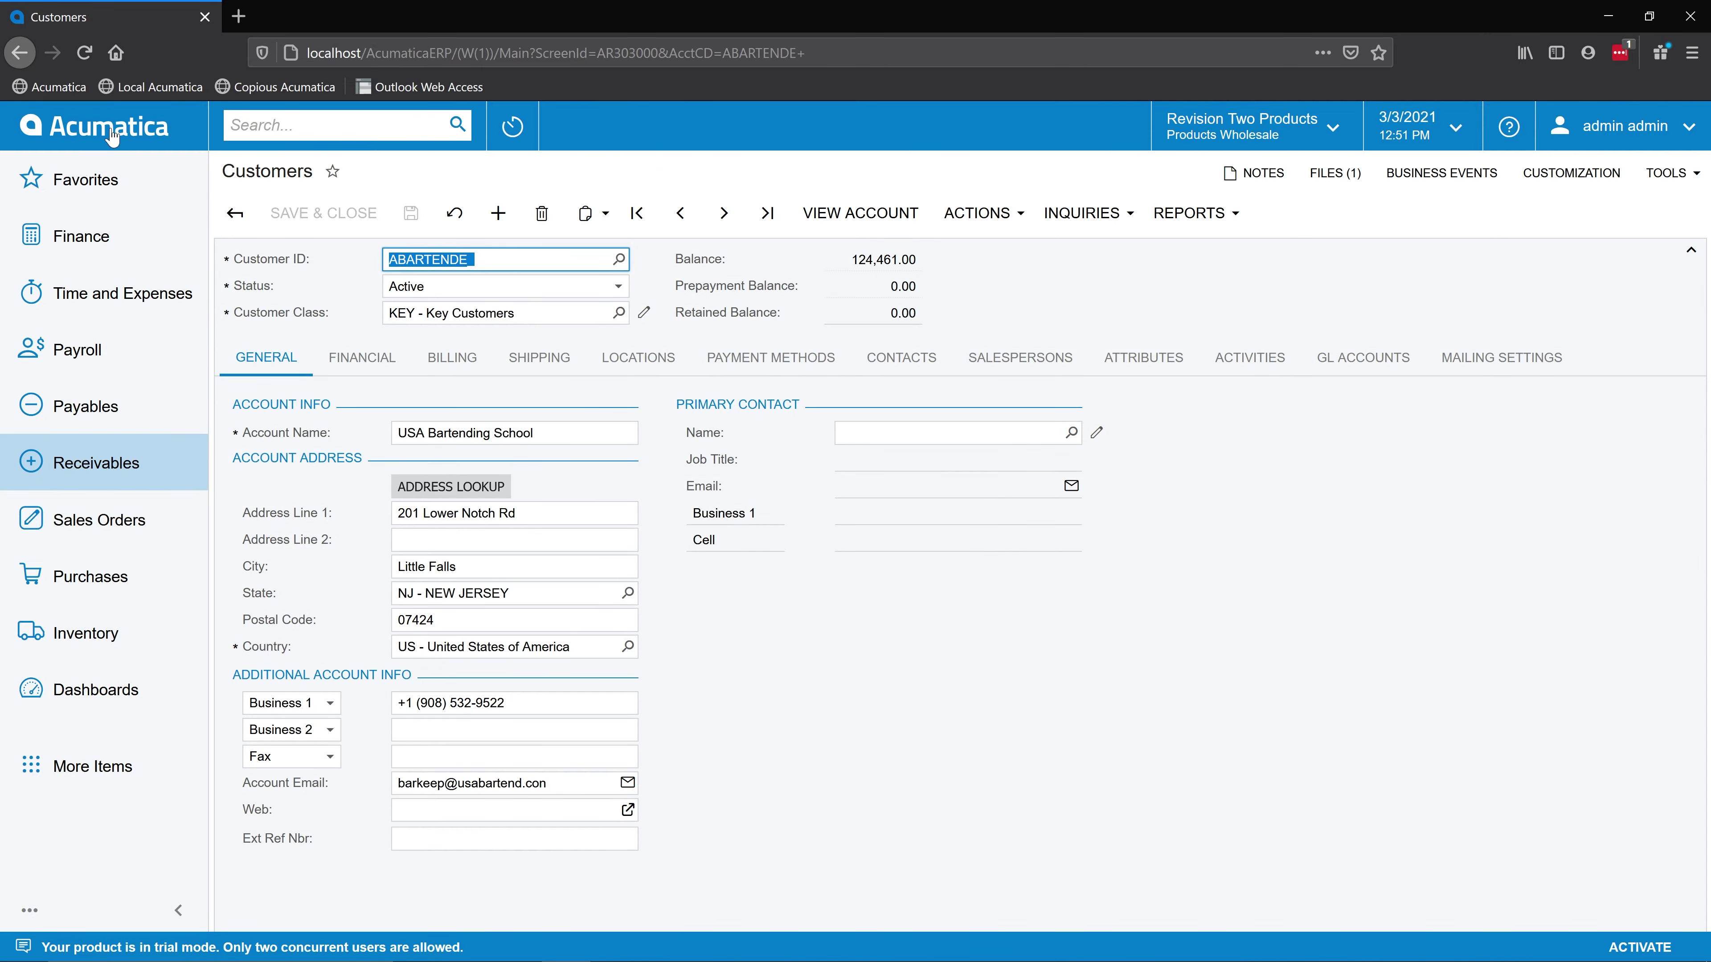
Return to the home dashboard and mark the USA Bartending School customer as a favorite among the recently viewed records
{"action": "left_click", "coordinate": [112, 133]}
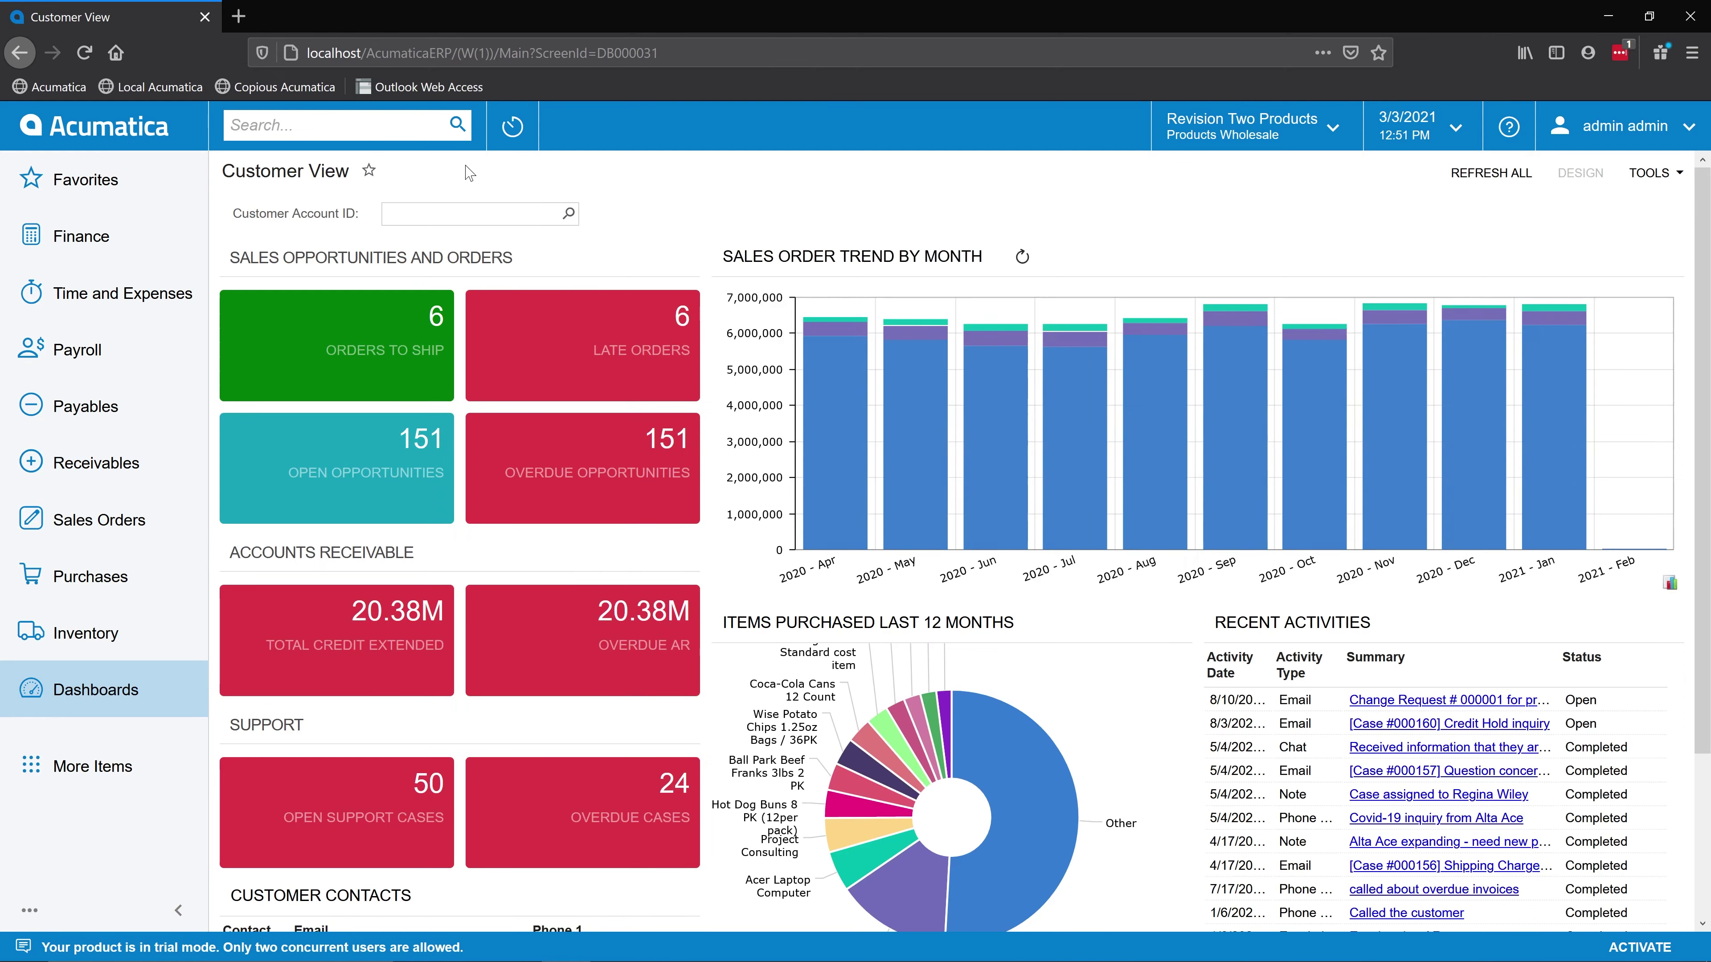
{"action": "left_click", "coordinate": [511, 128]}
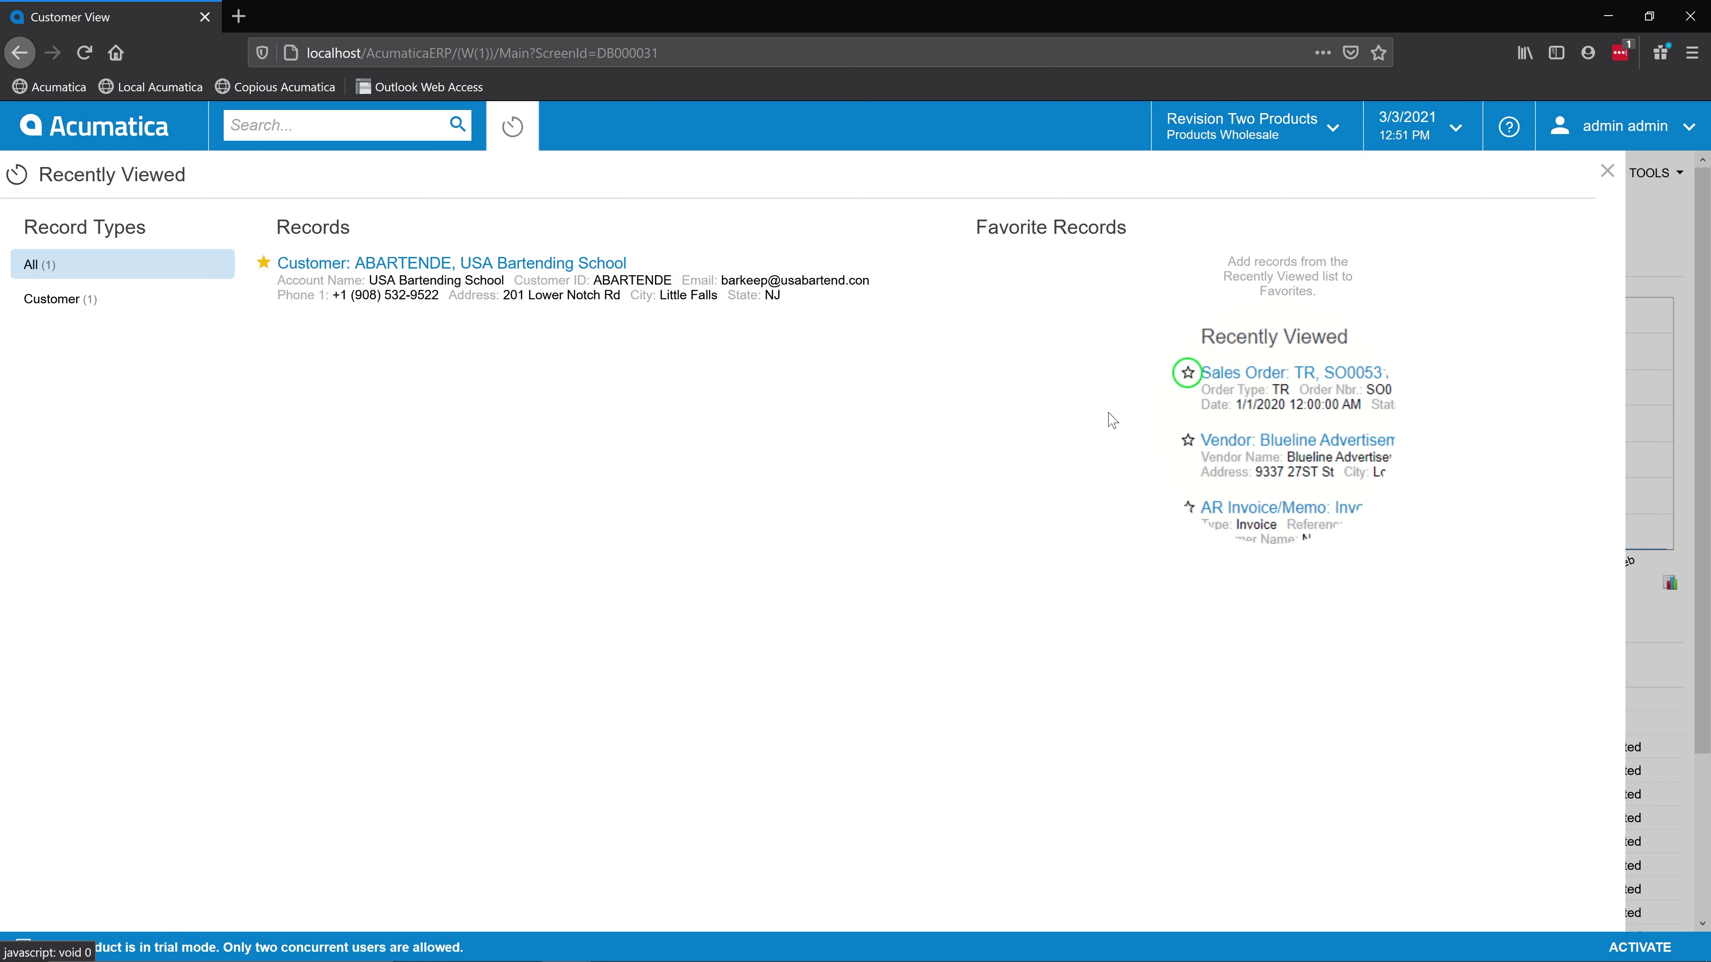
{"action": "left_click", "coordinate": [512, 126]}
{"action": "left_click", "coordinate": [512, 127]}
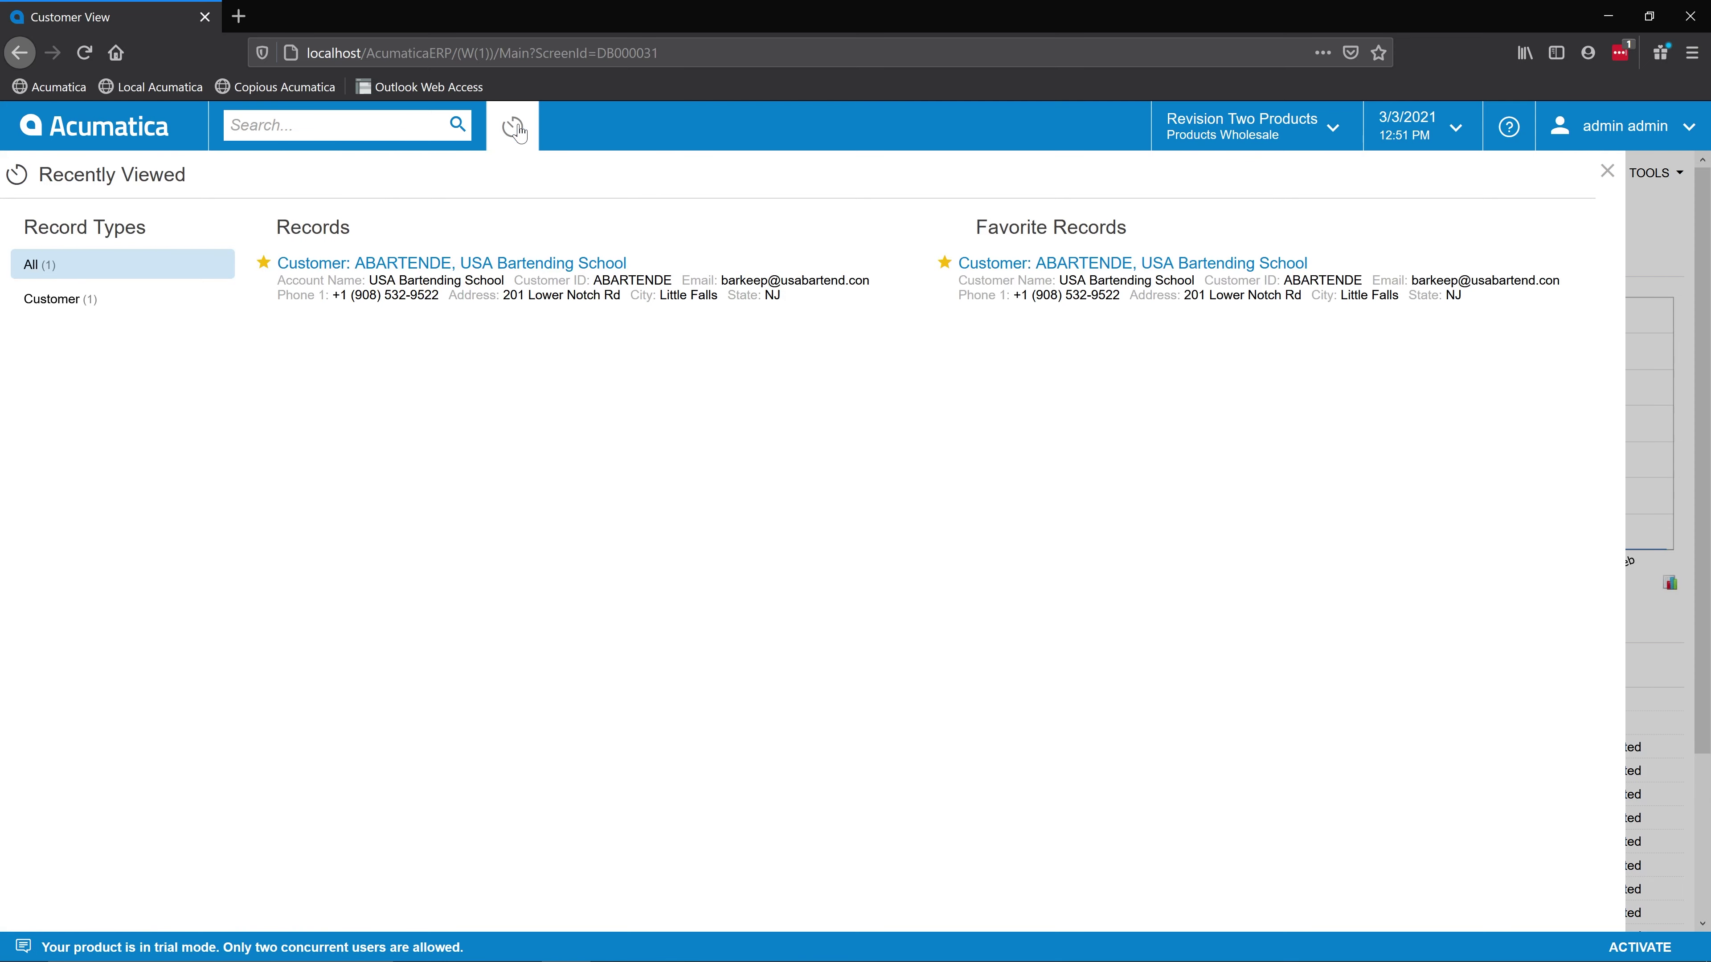
Remove the USA Bartending School customer from the favorite records and close the recently viewed list
{"action": "left_click", "coordinate": [944, 262]}
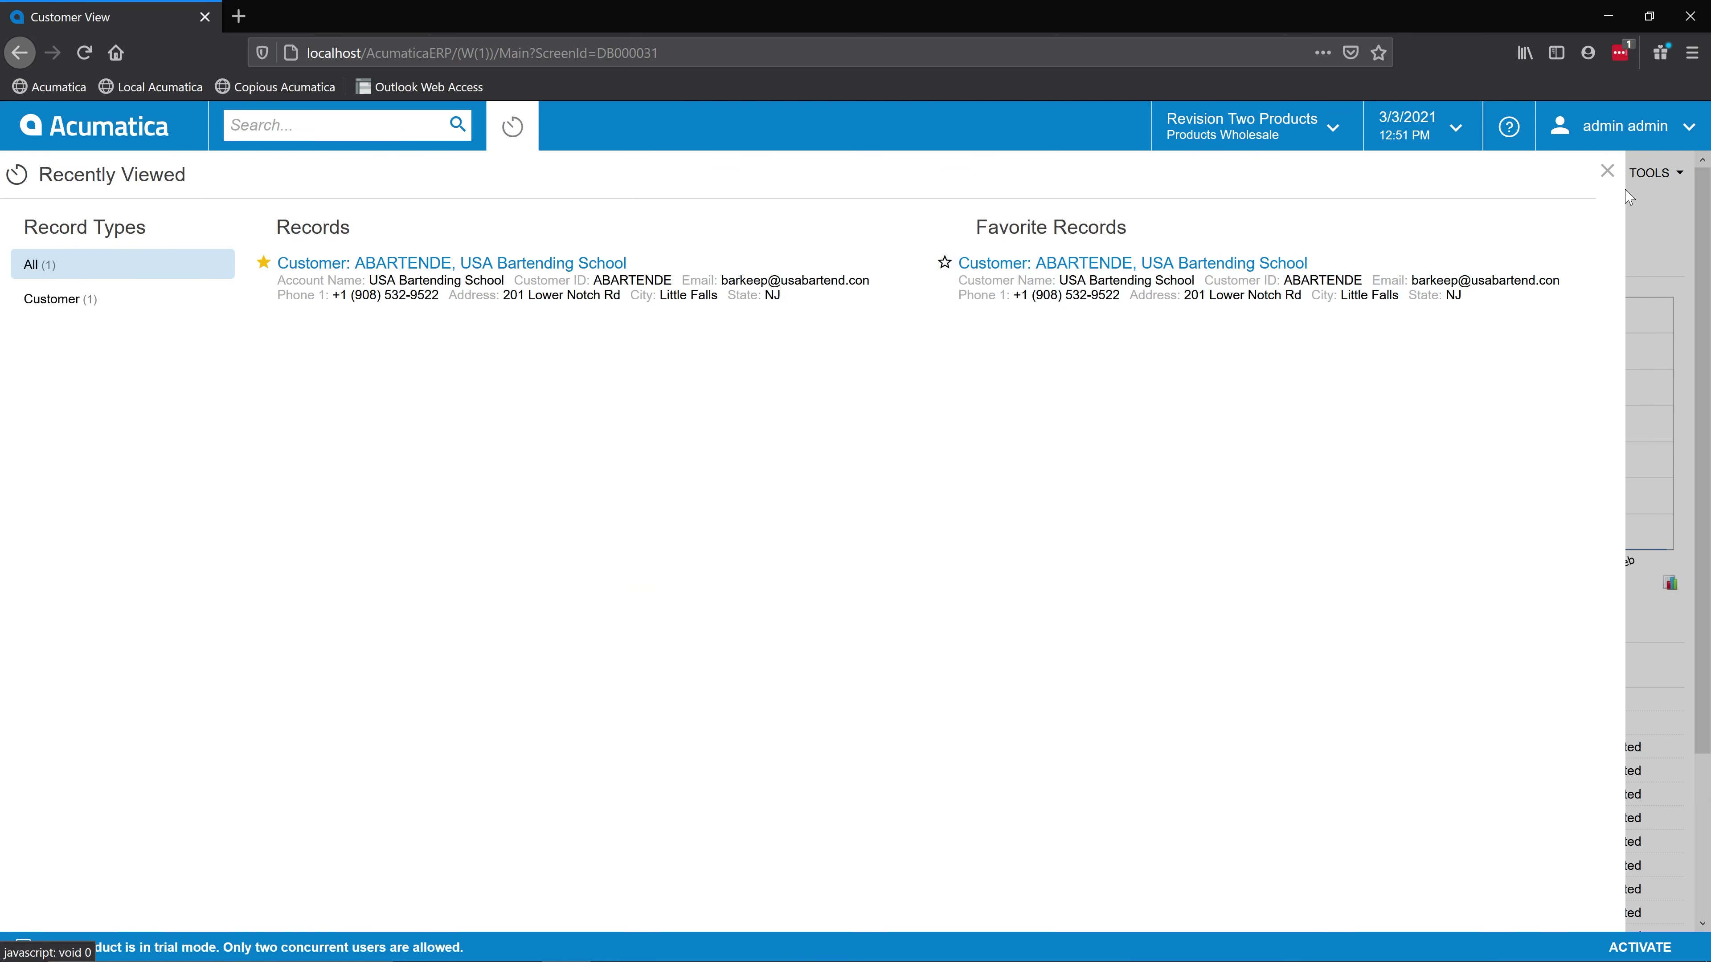
{"action": "left_click", "coordinate": [1607, 172]}
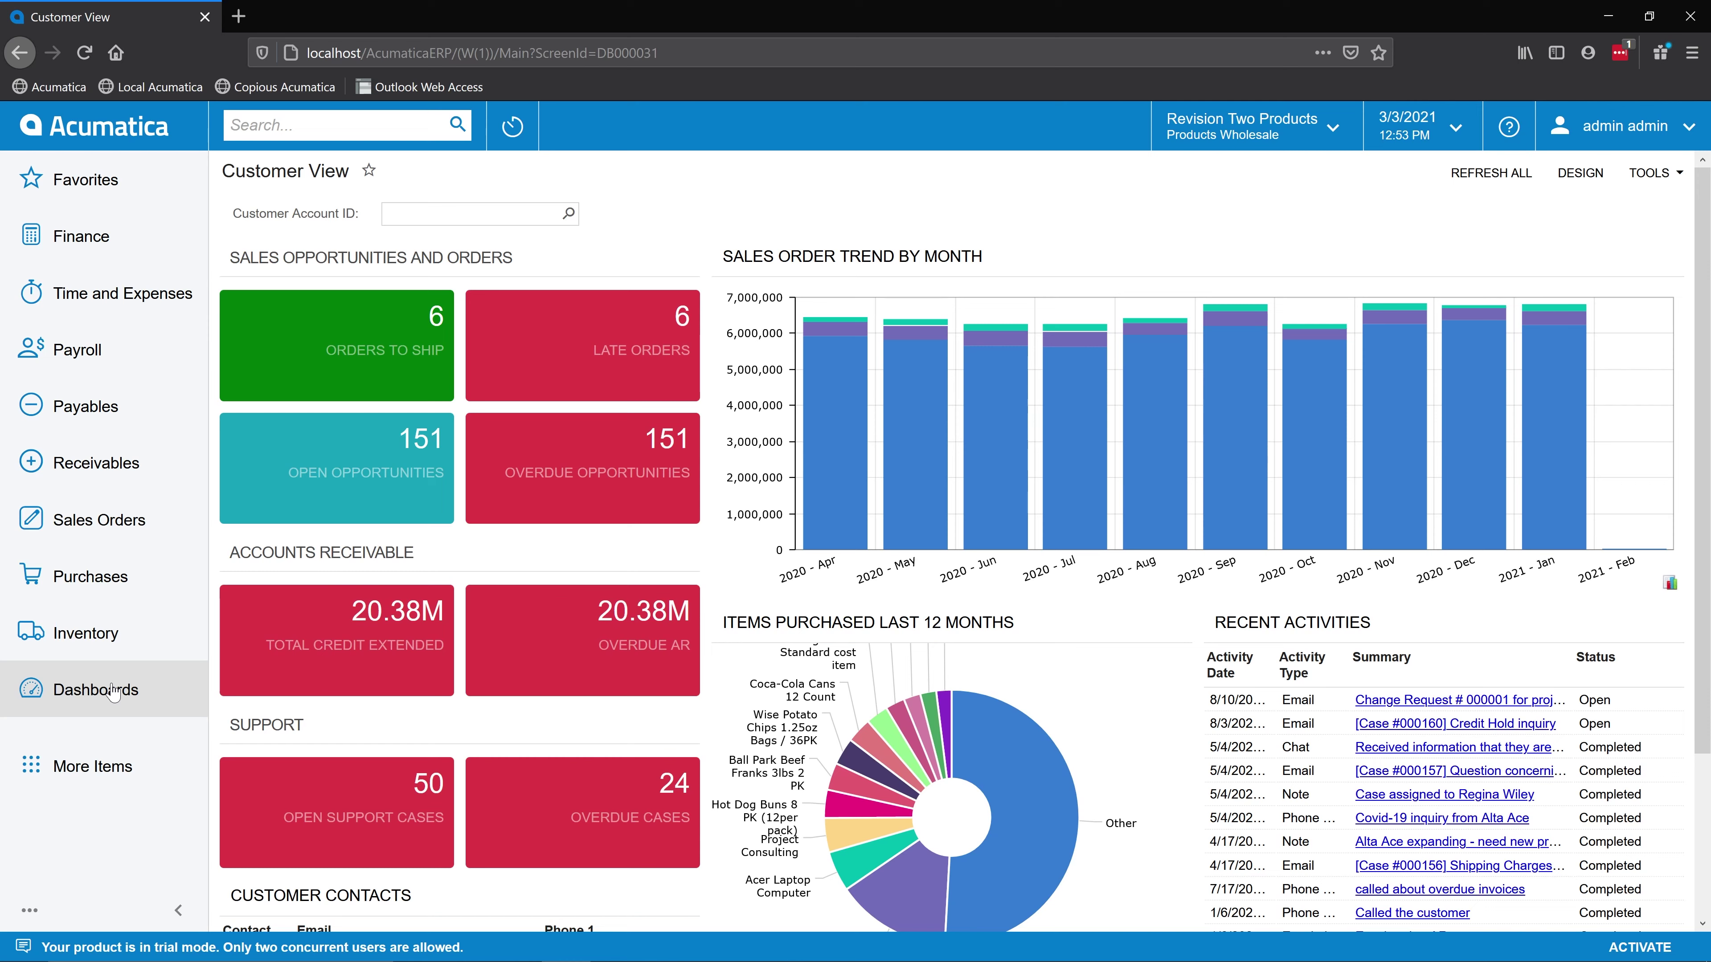
Pin the Projects workspace from the additional items to the main menu
{"action": "left_click", "coordinate": [118, 789]}
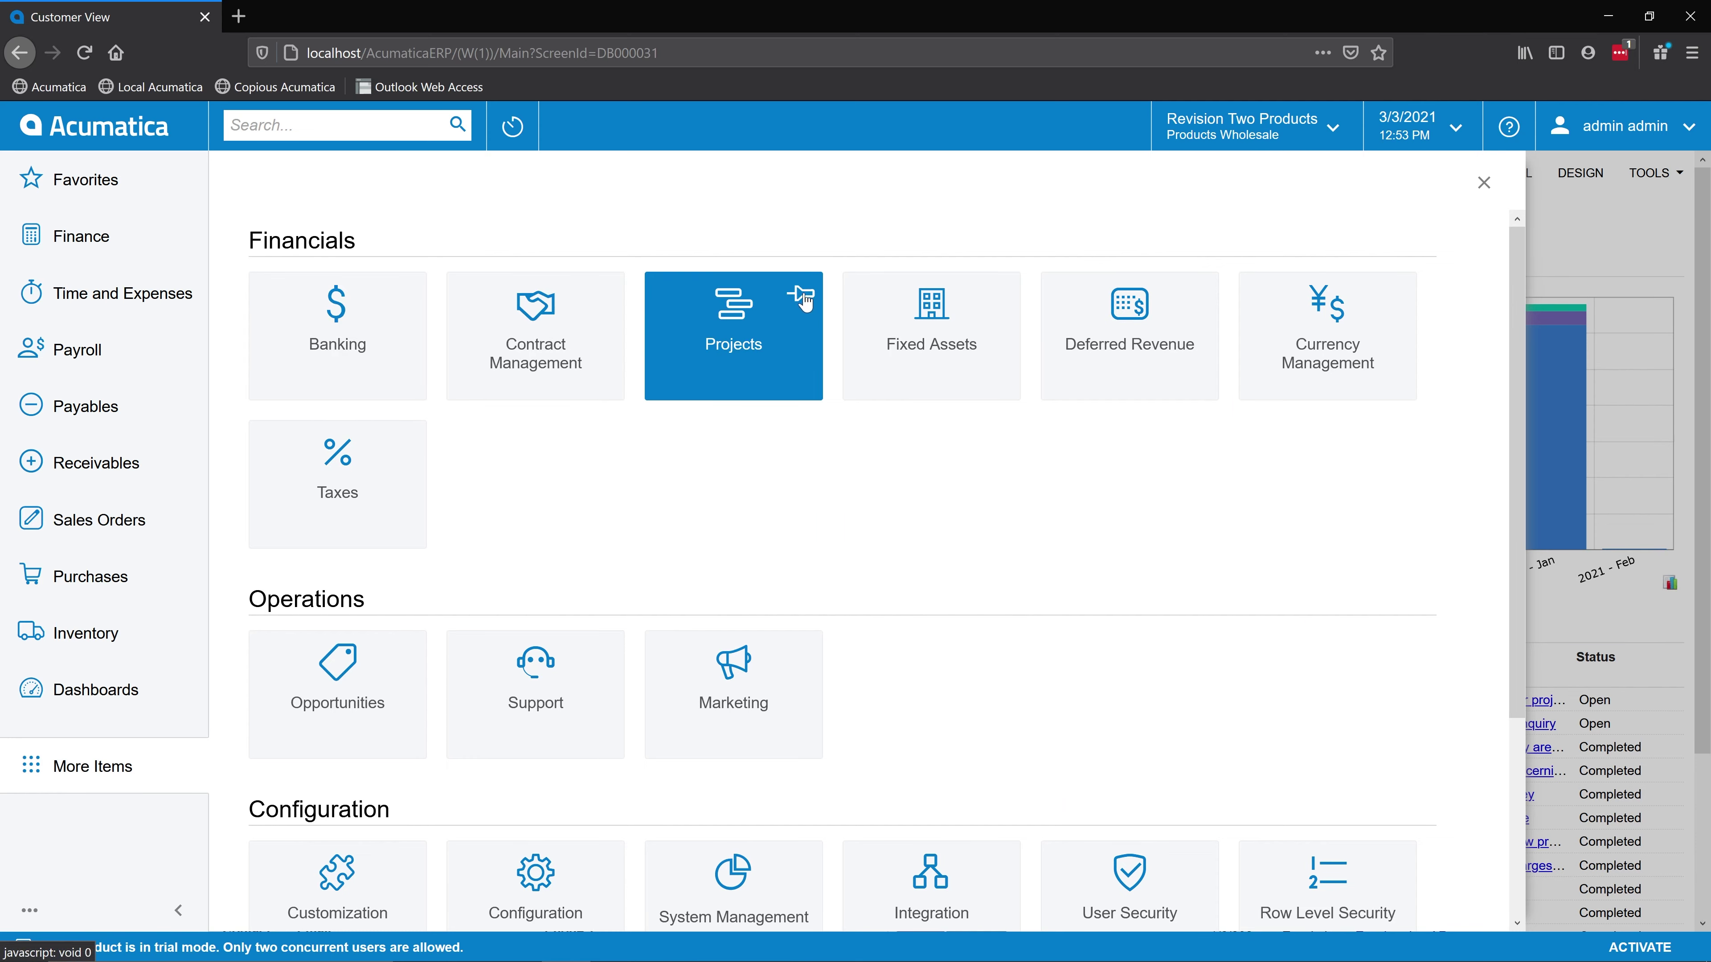
{"action": "left_click", "coordinate": [805, 296]}
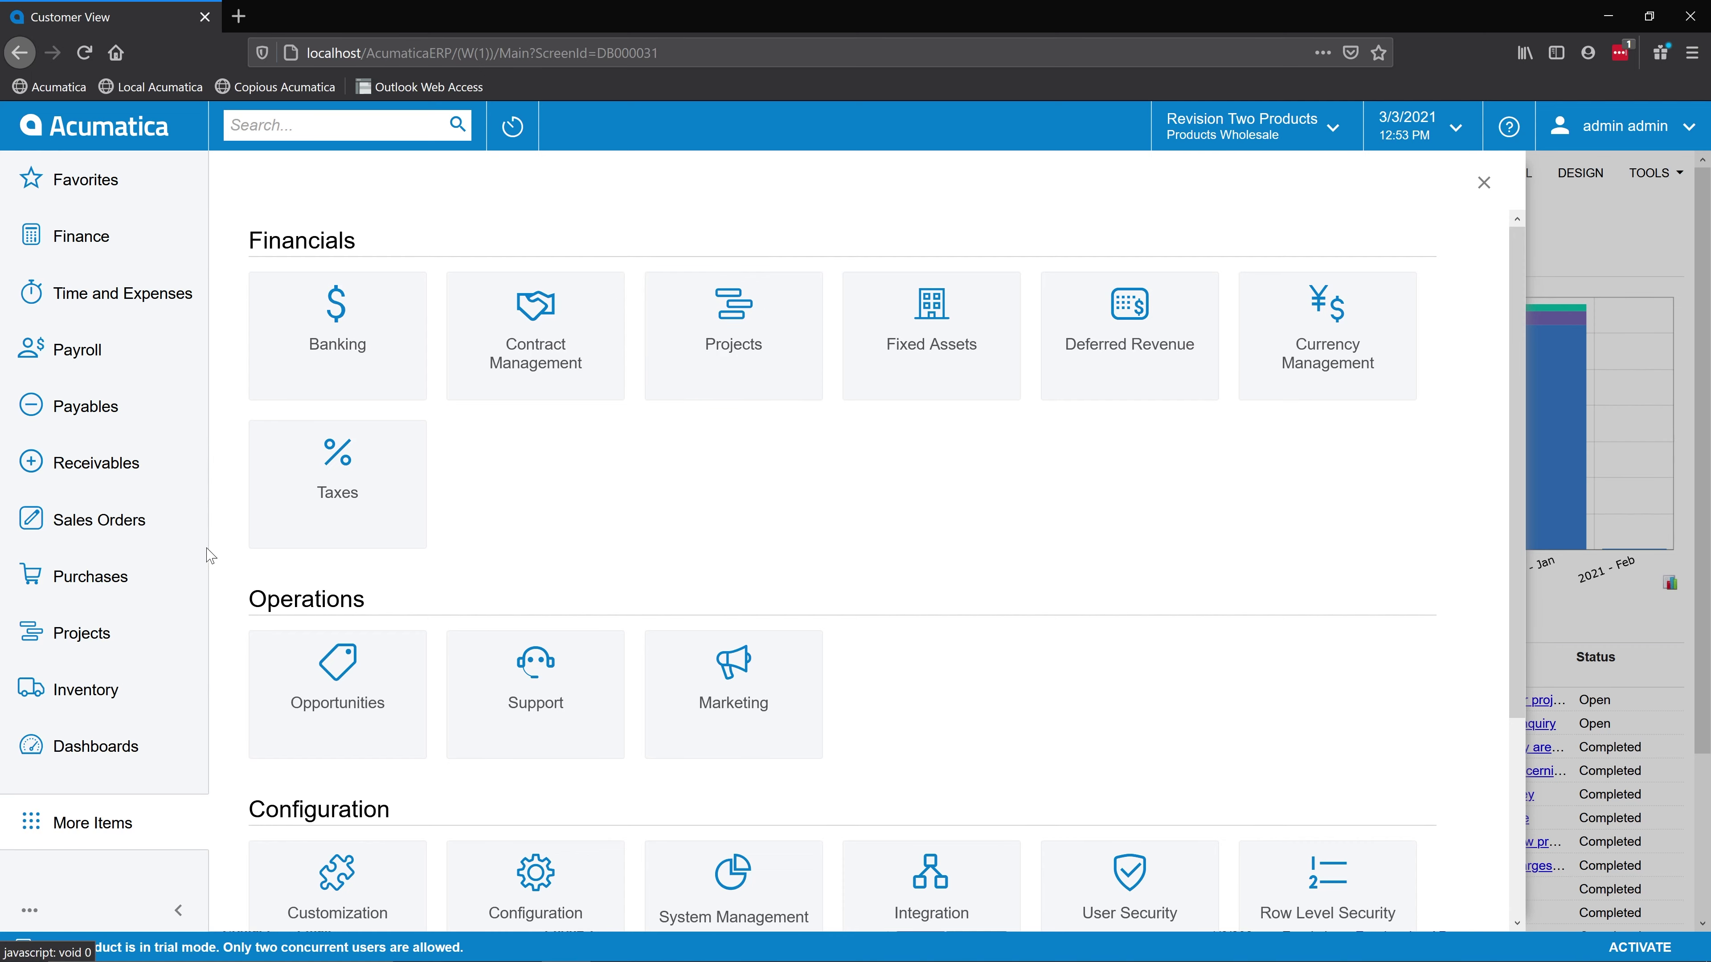
Unpin the Projects workspace from the main menu, then view the additional workspaces and reopen Projects
{"action": "left_click", "coordinate": [88, 637]}
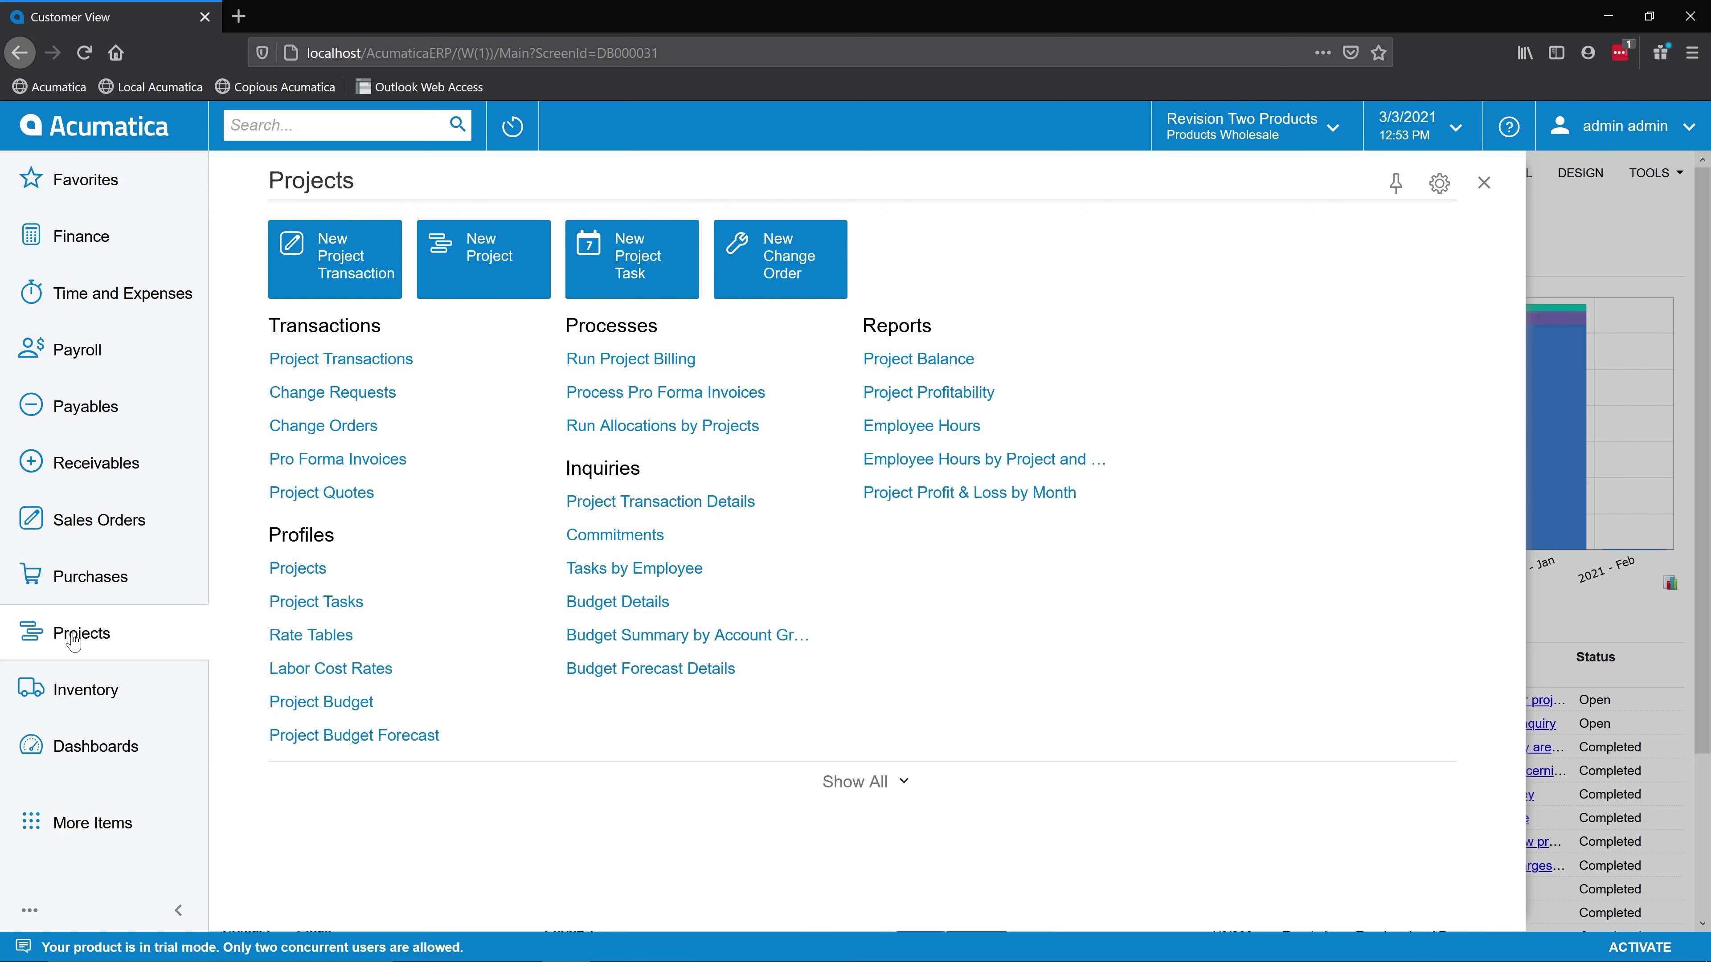
{"action": "left_click", "coordinate": [1395, 188]}
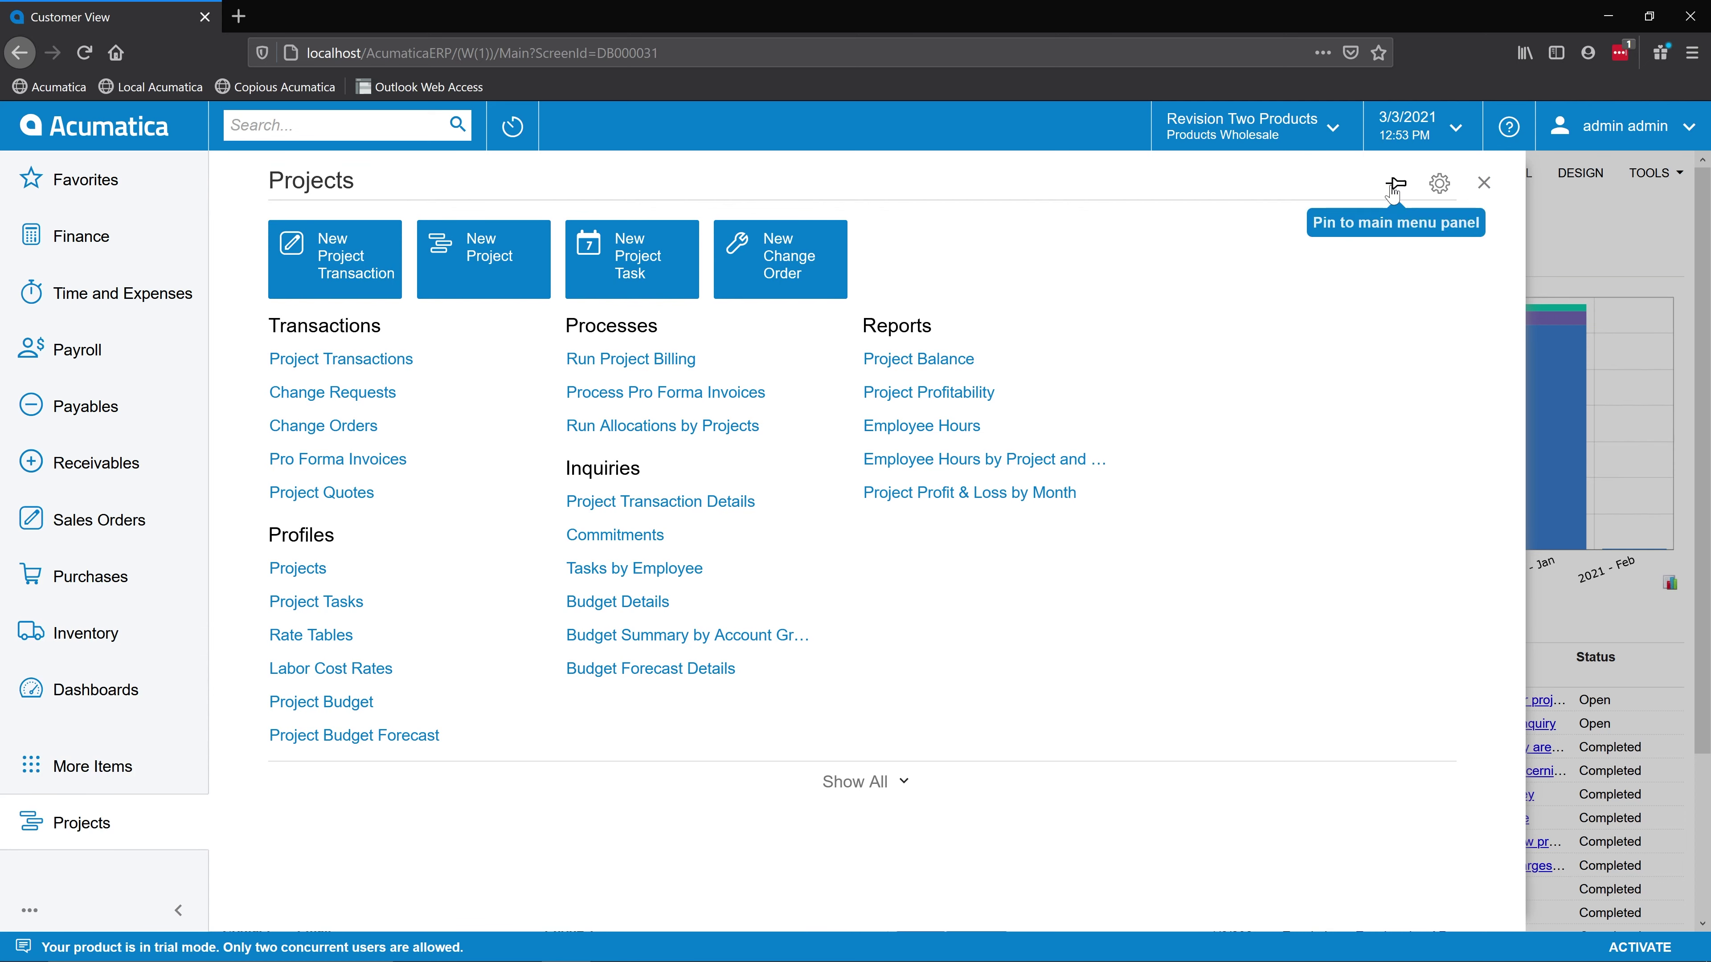
{"action": "left_click", "coordinate": [97, 765]}
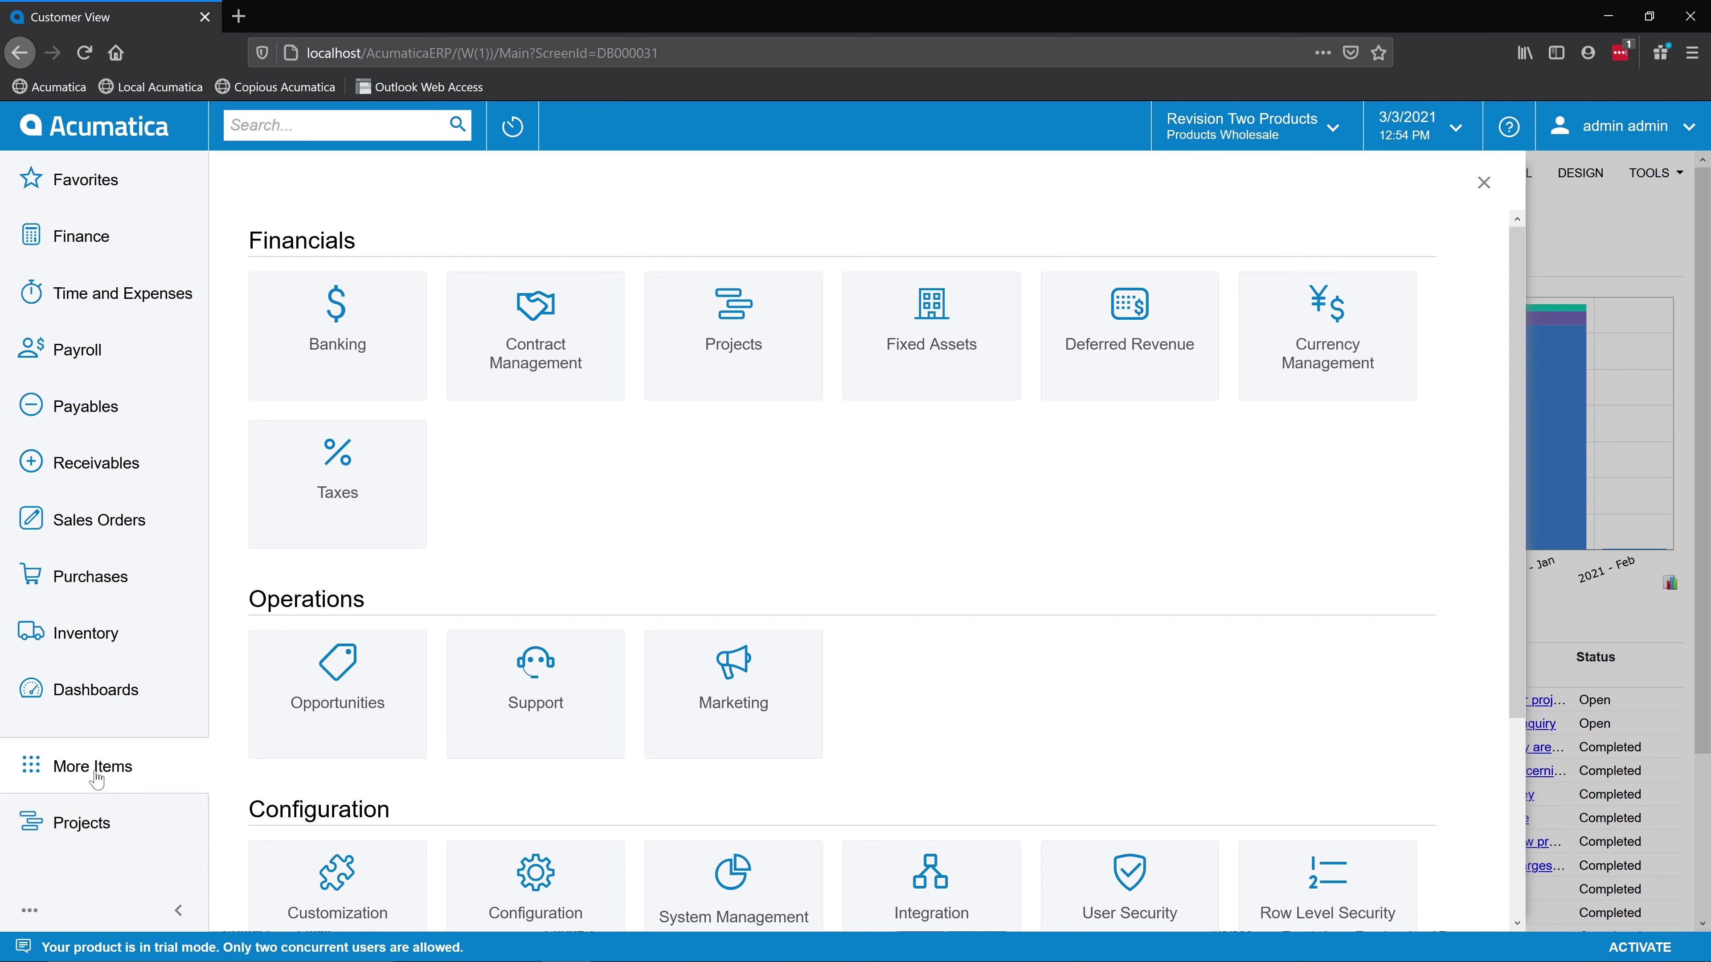
{"action": "left_click", "coordinate": [89, 836]}
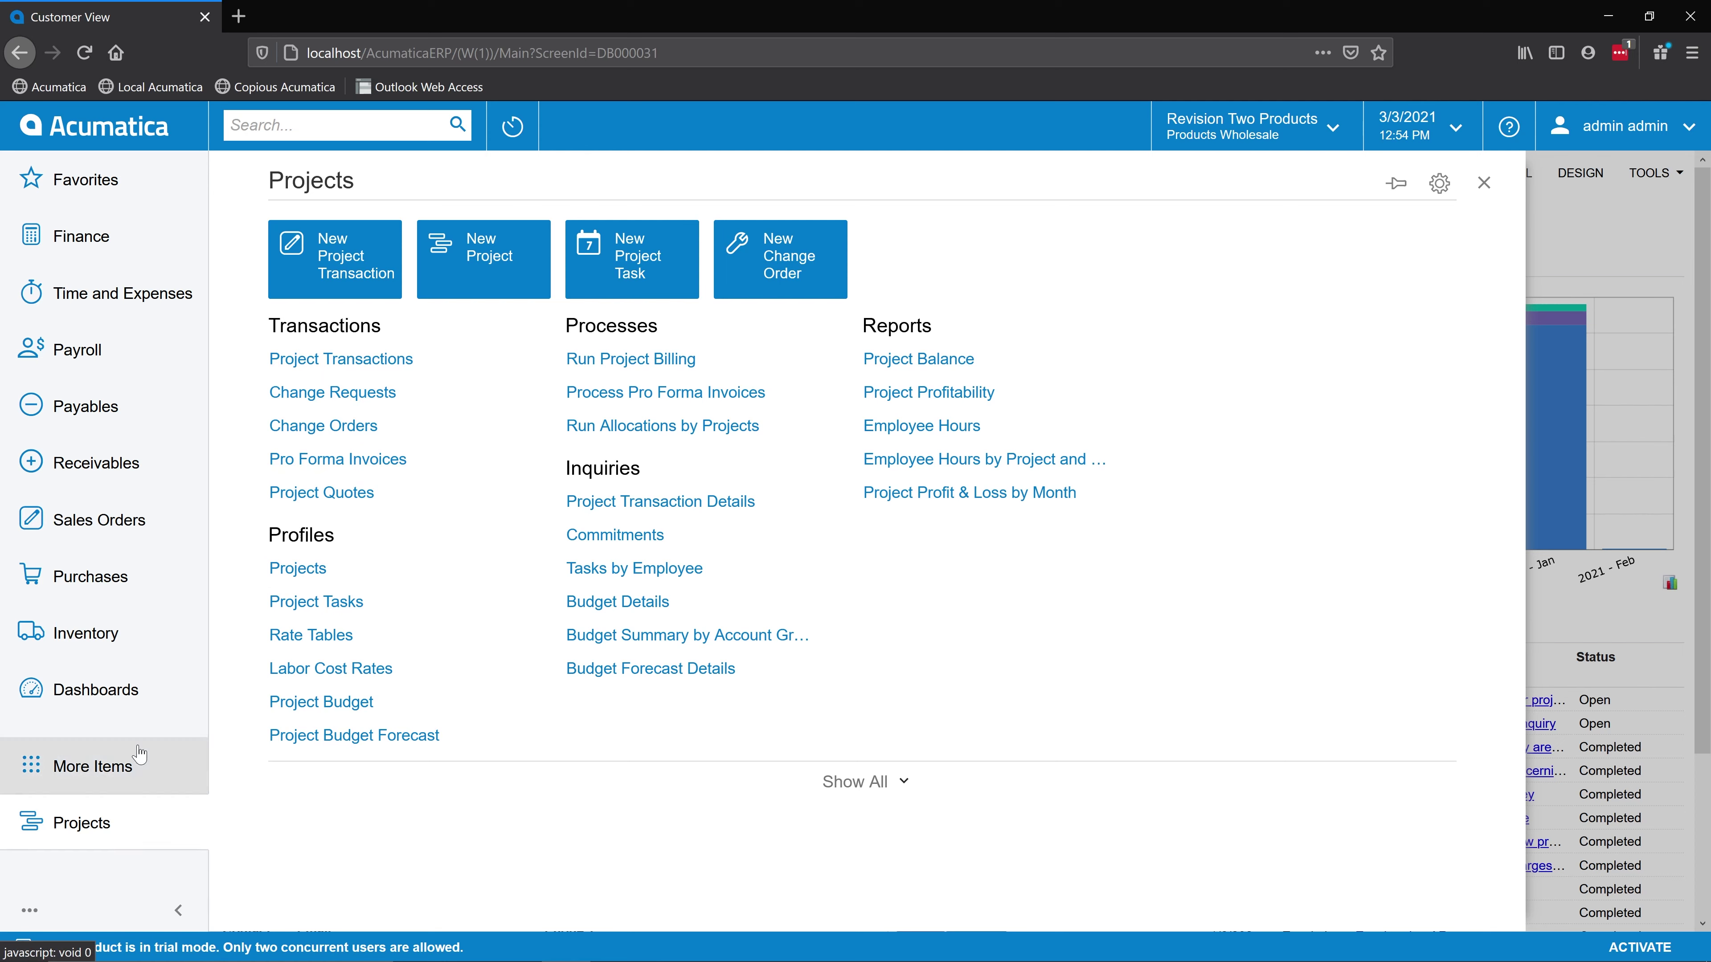
Mark Stock Items and Non-Stock Items in the Inventory workspace as favorites and view the Favorites list
{"action": "left_click", "coordinate": [106, 633]}
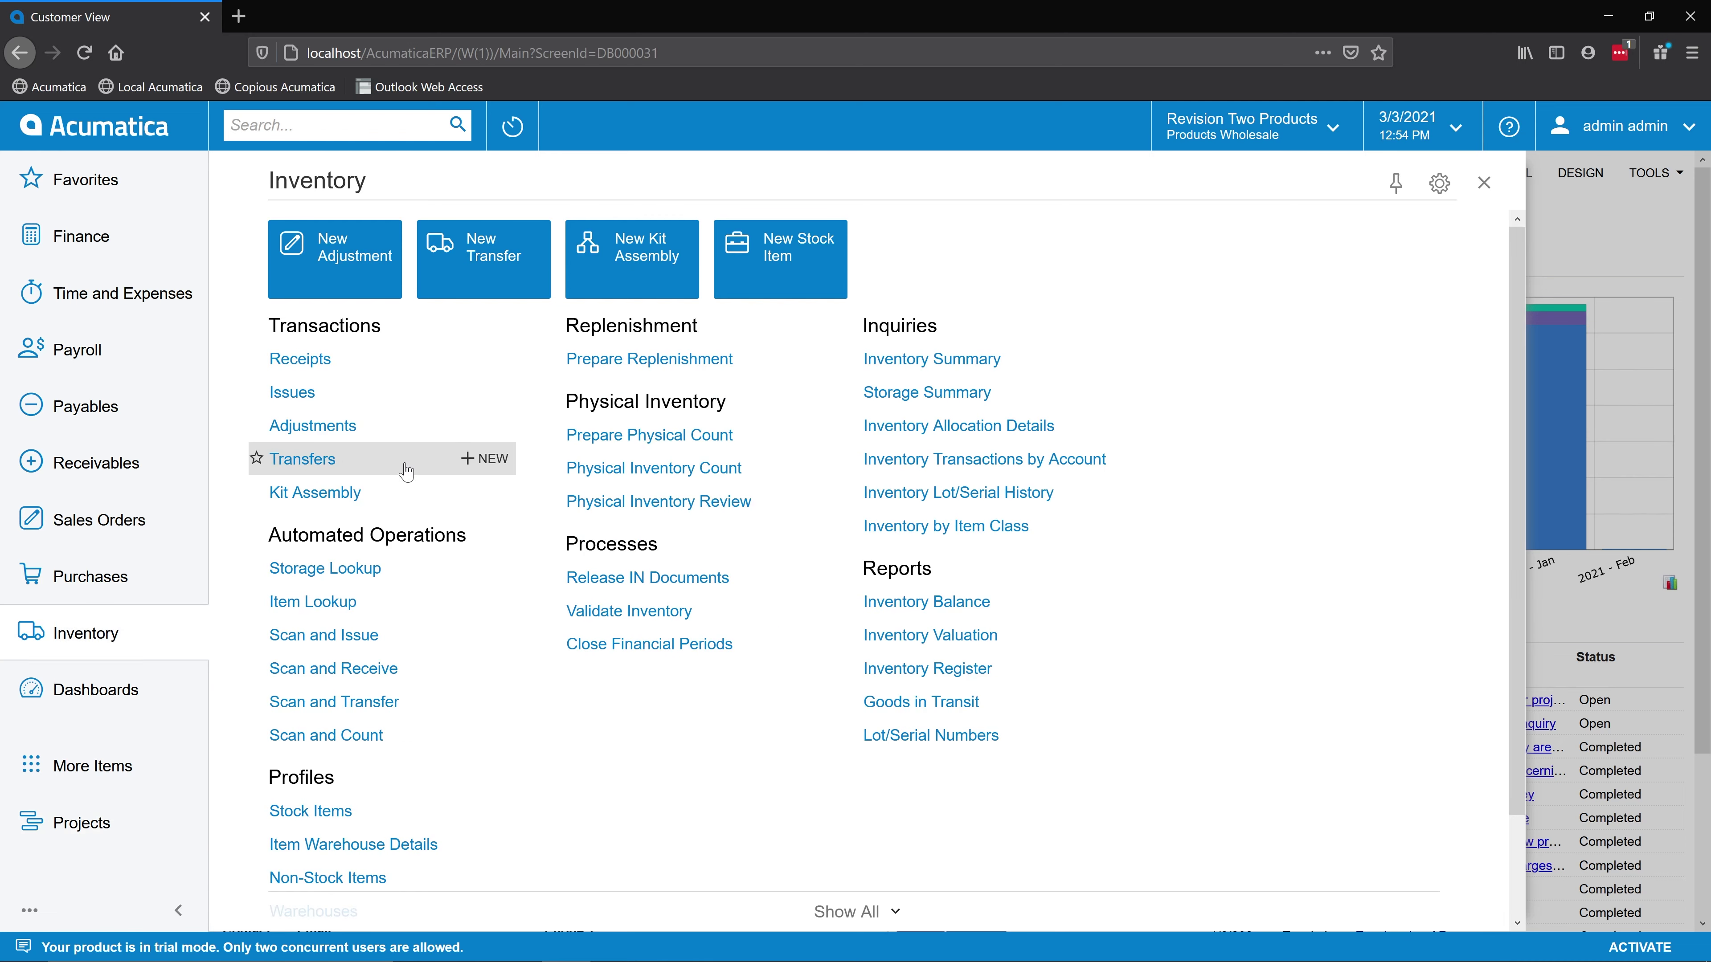
{"action": "scroll", "coordinate": [289, 471], "scroll_direction": "down", "scroll_amount": 2}
{"action": "mouse_move", "coordinate": [277, 705]}
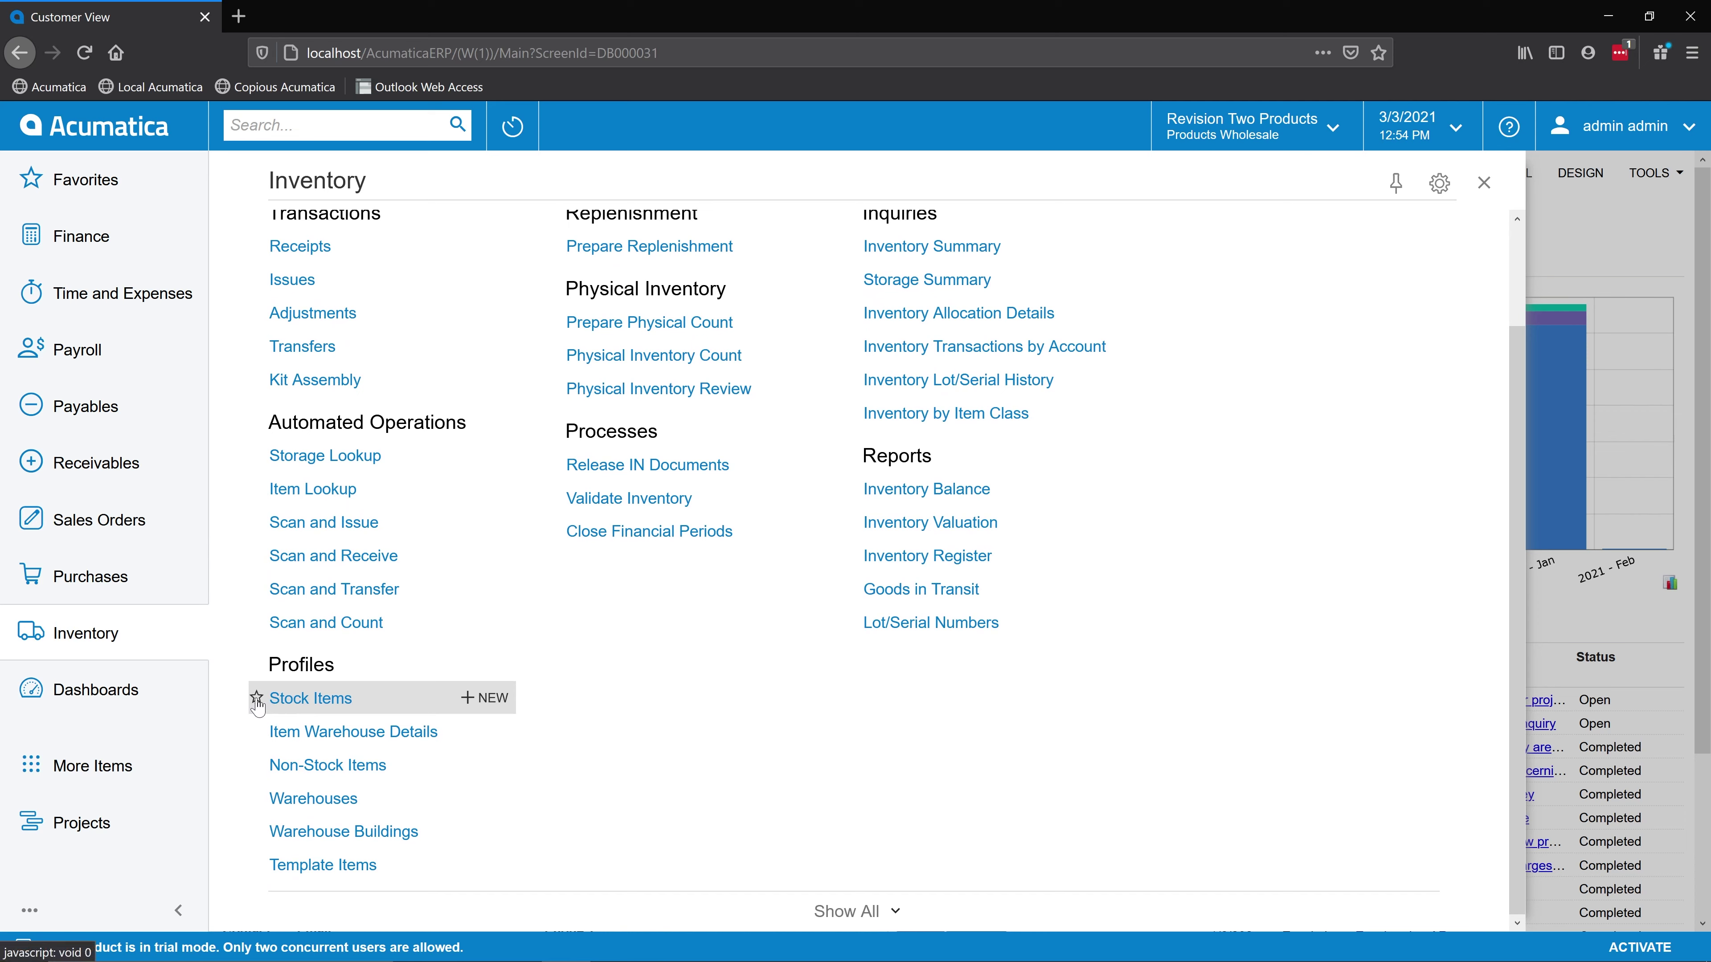
{"action": "left_click", "coordinate": [257, 700]}
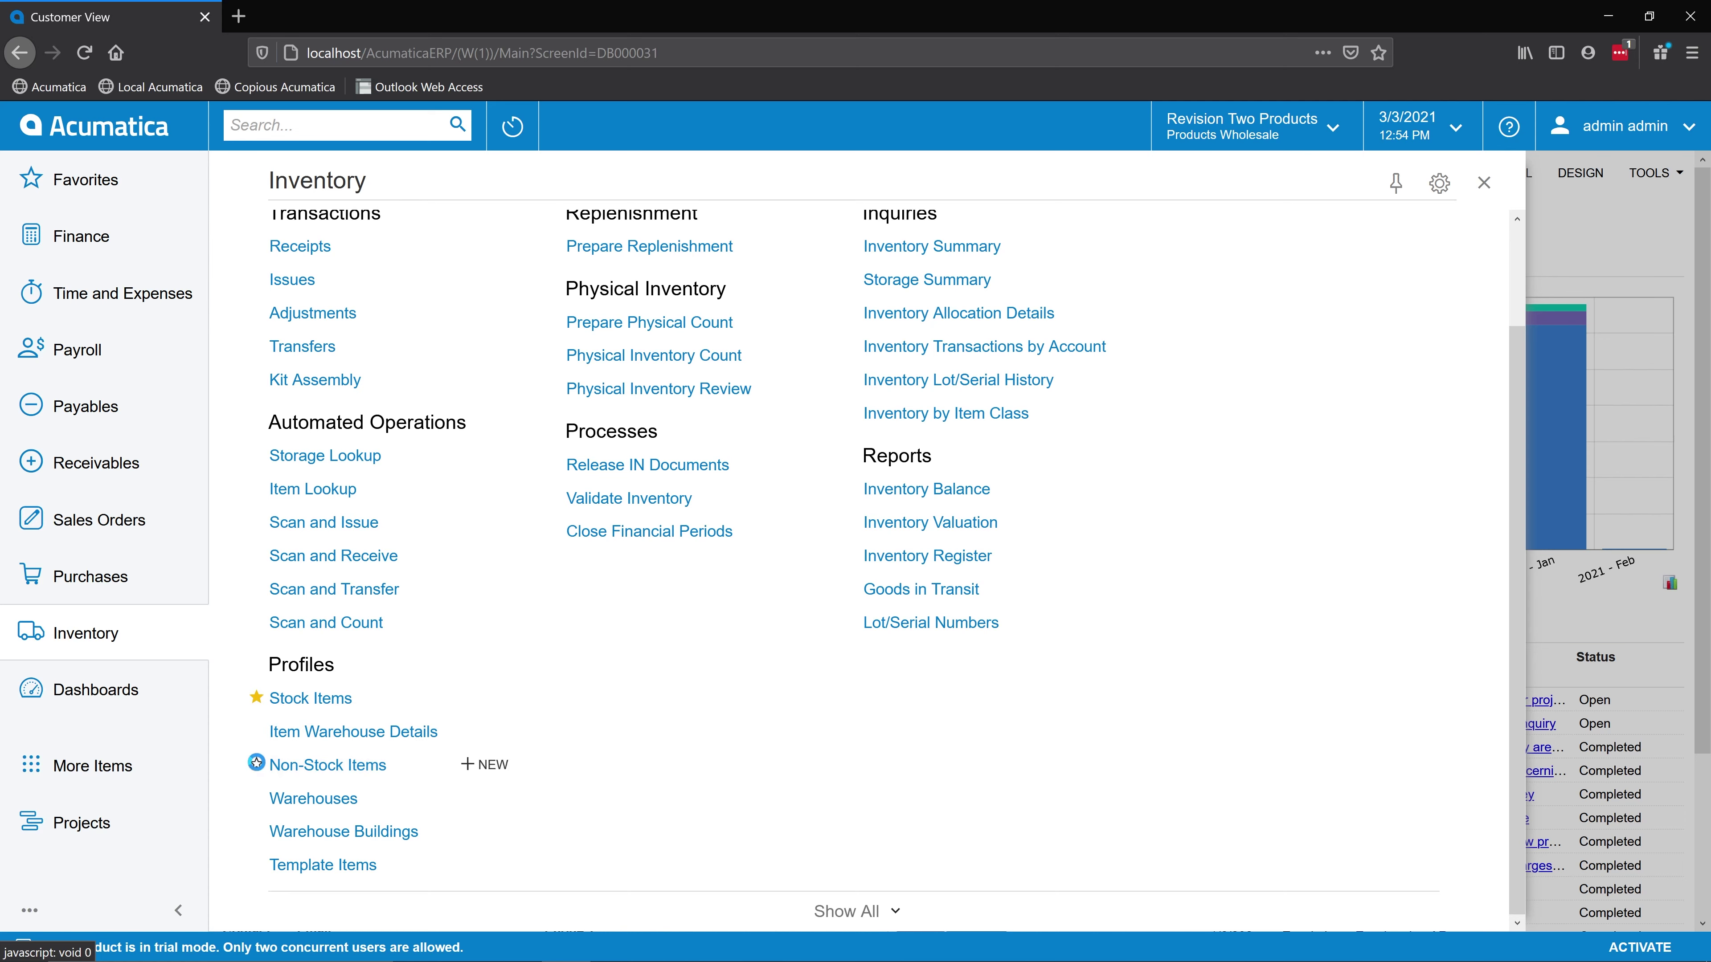
{"action": "left_click", "coordinate": [256, 767]}
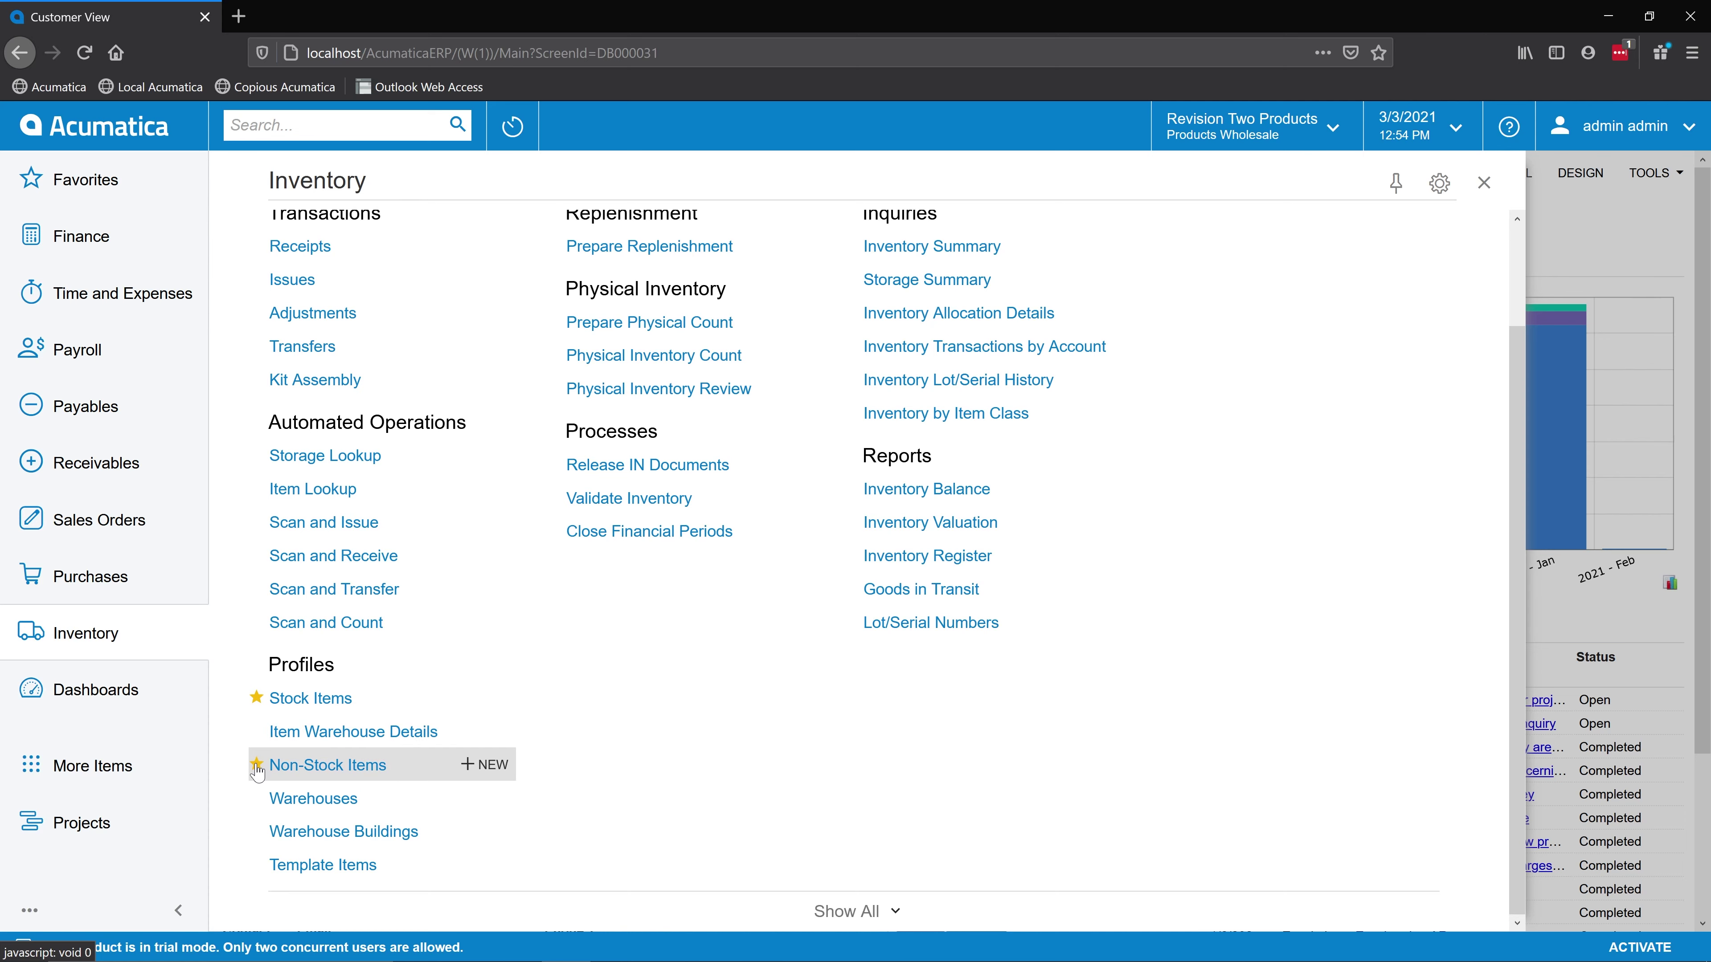
{"action": "left_click", "coordinate": [84, 182]}
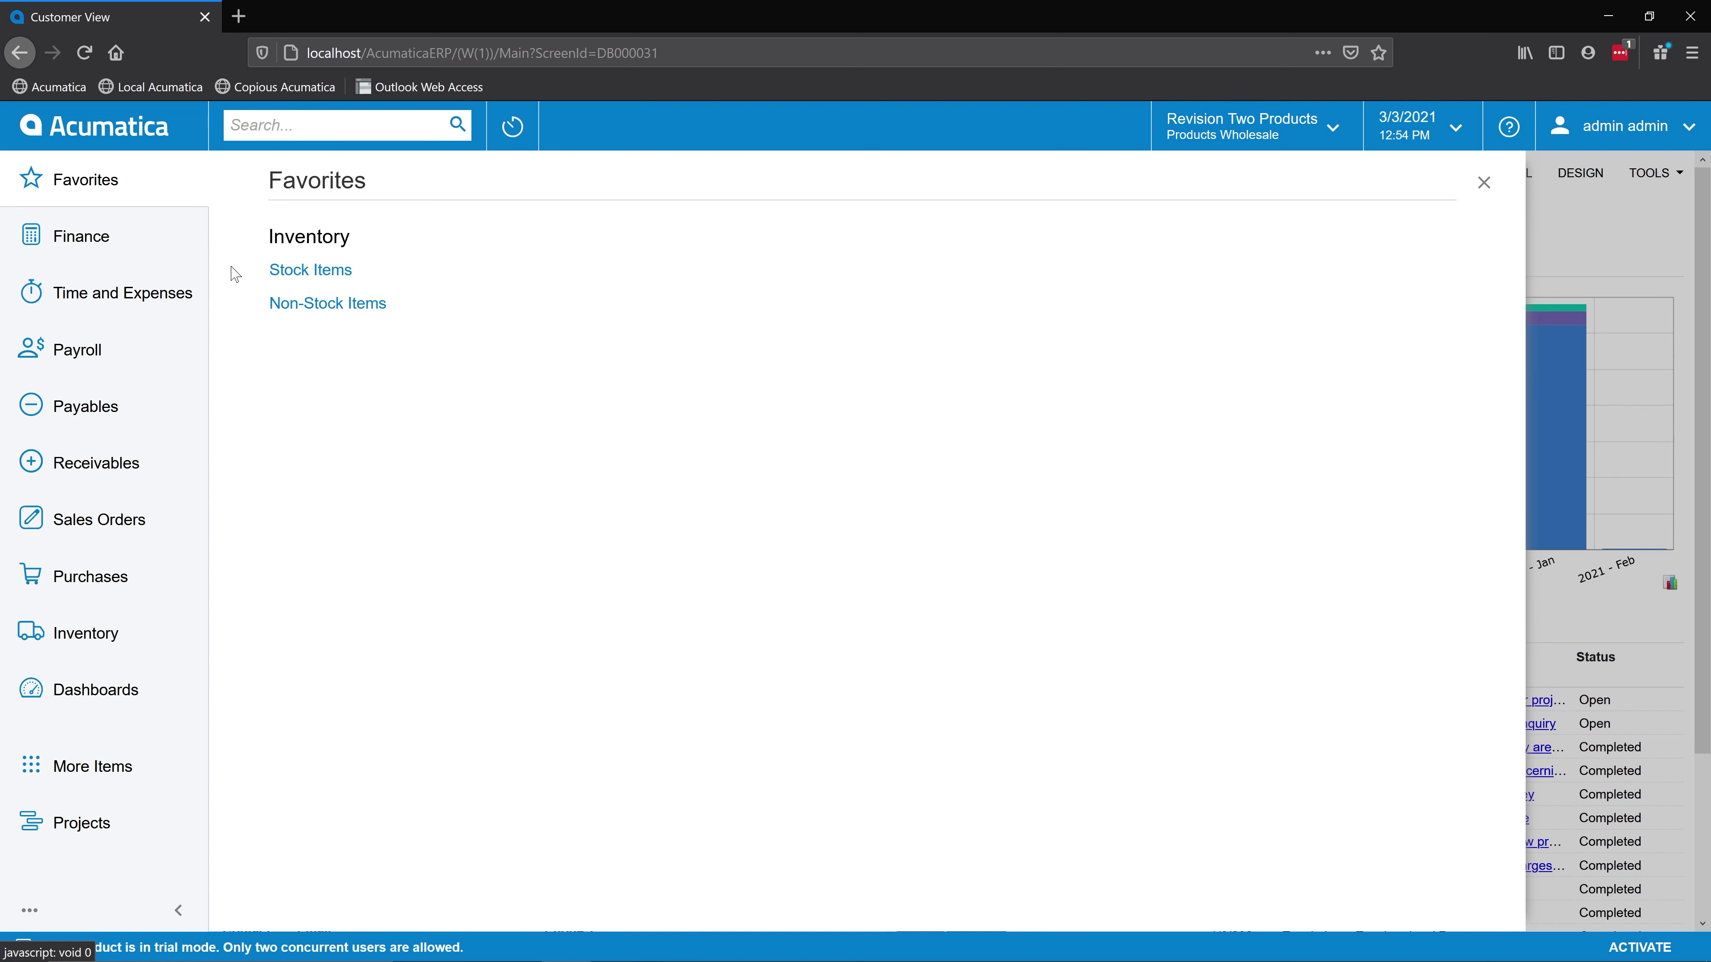
Mark Bills and Adjustments in the Payables workspace as a favorite and view the Favorites list
{"action": "left_click", "coordinate": [94, 421]}
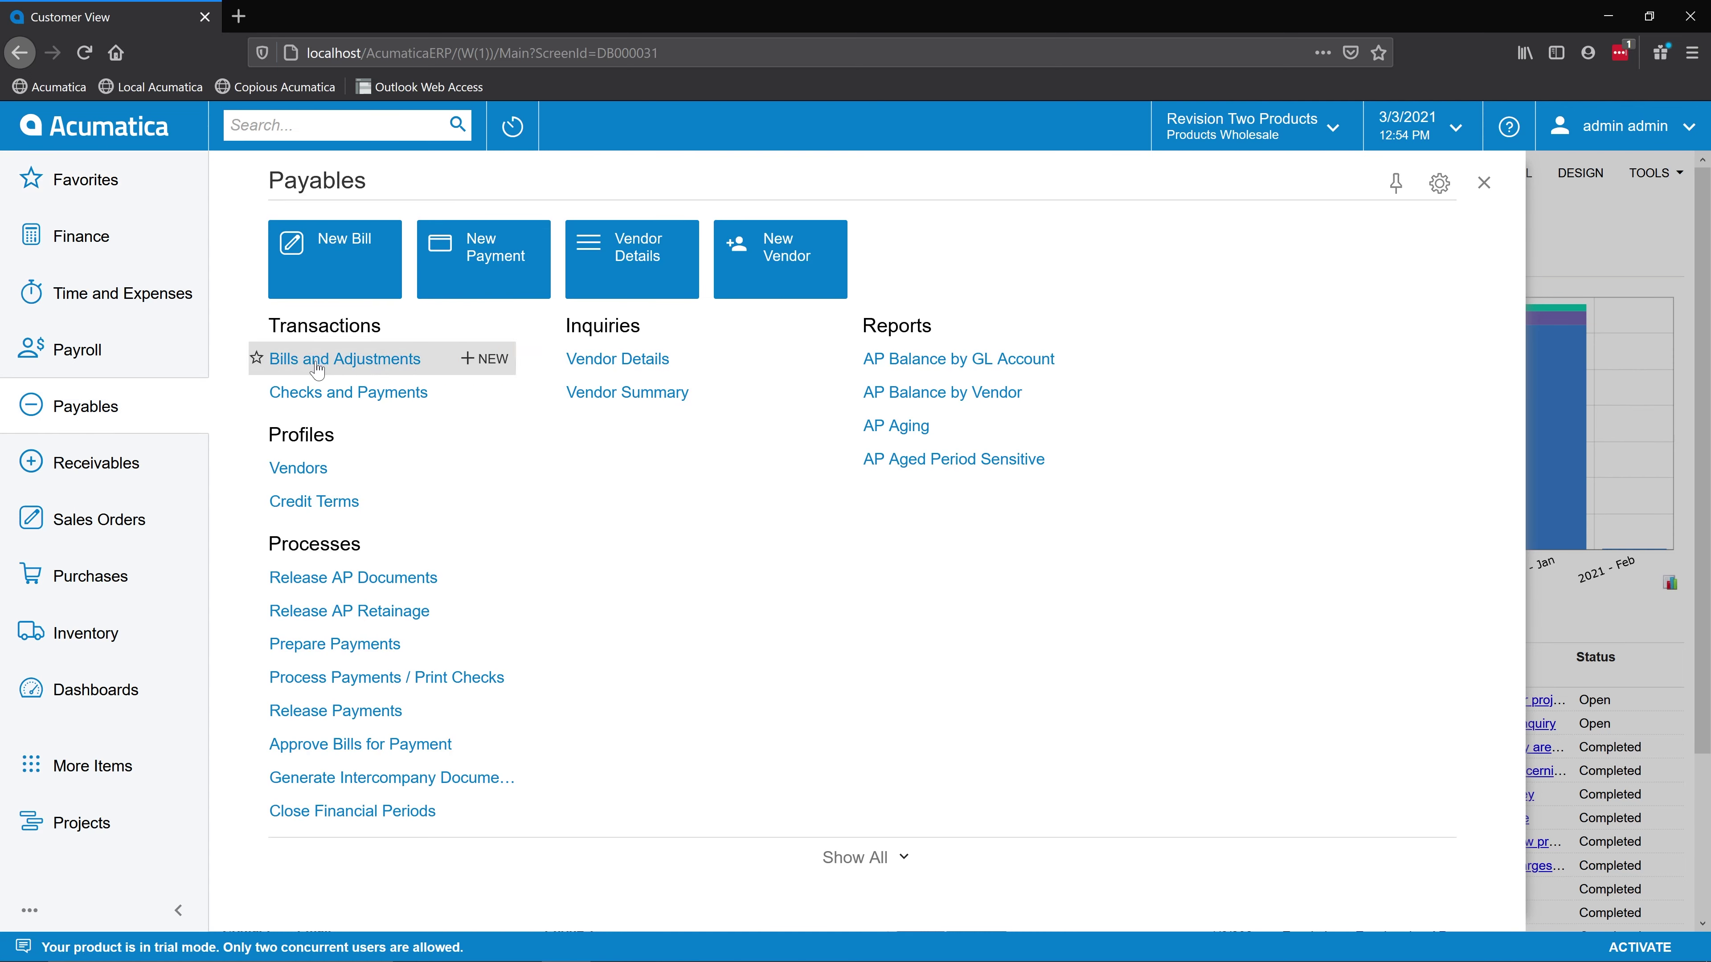
{"action": "left_click", "coordinate": [101, 188]}
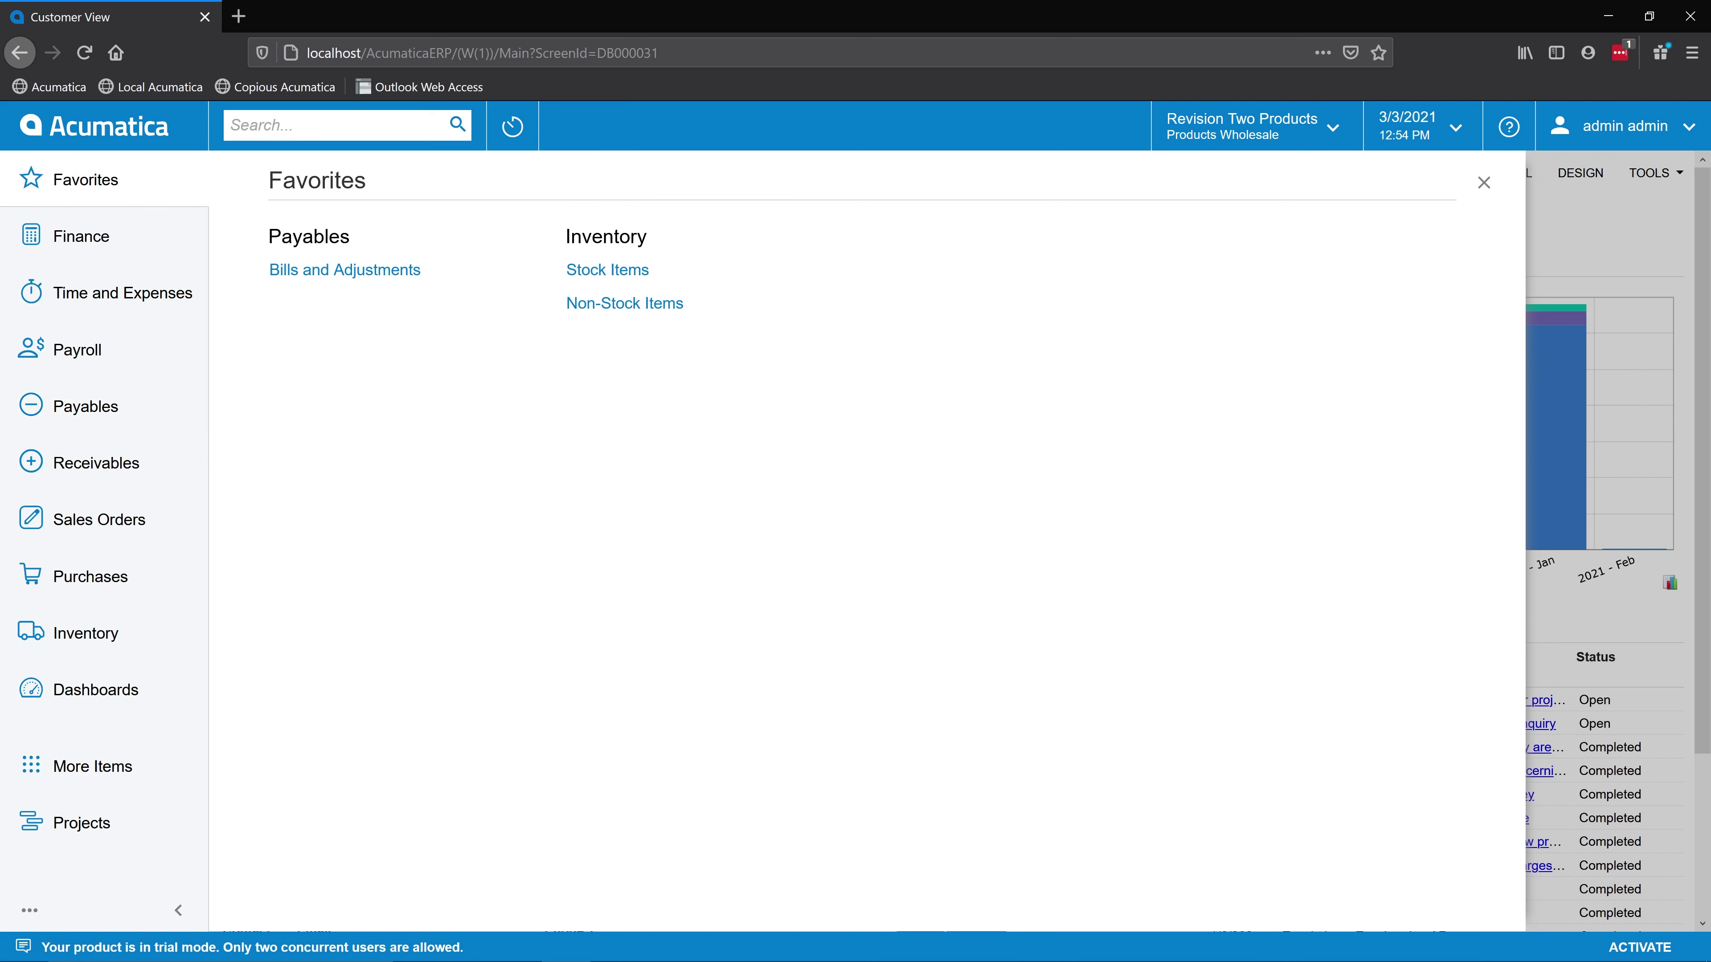
Remove Stock Items and Non-Stock Items from the favorites
{"action": "left_click", "coordinate": [554, 269]}
{"action": "left_click", "coordinate": [553, 303]}
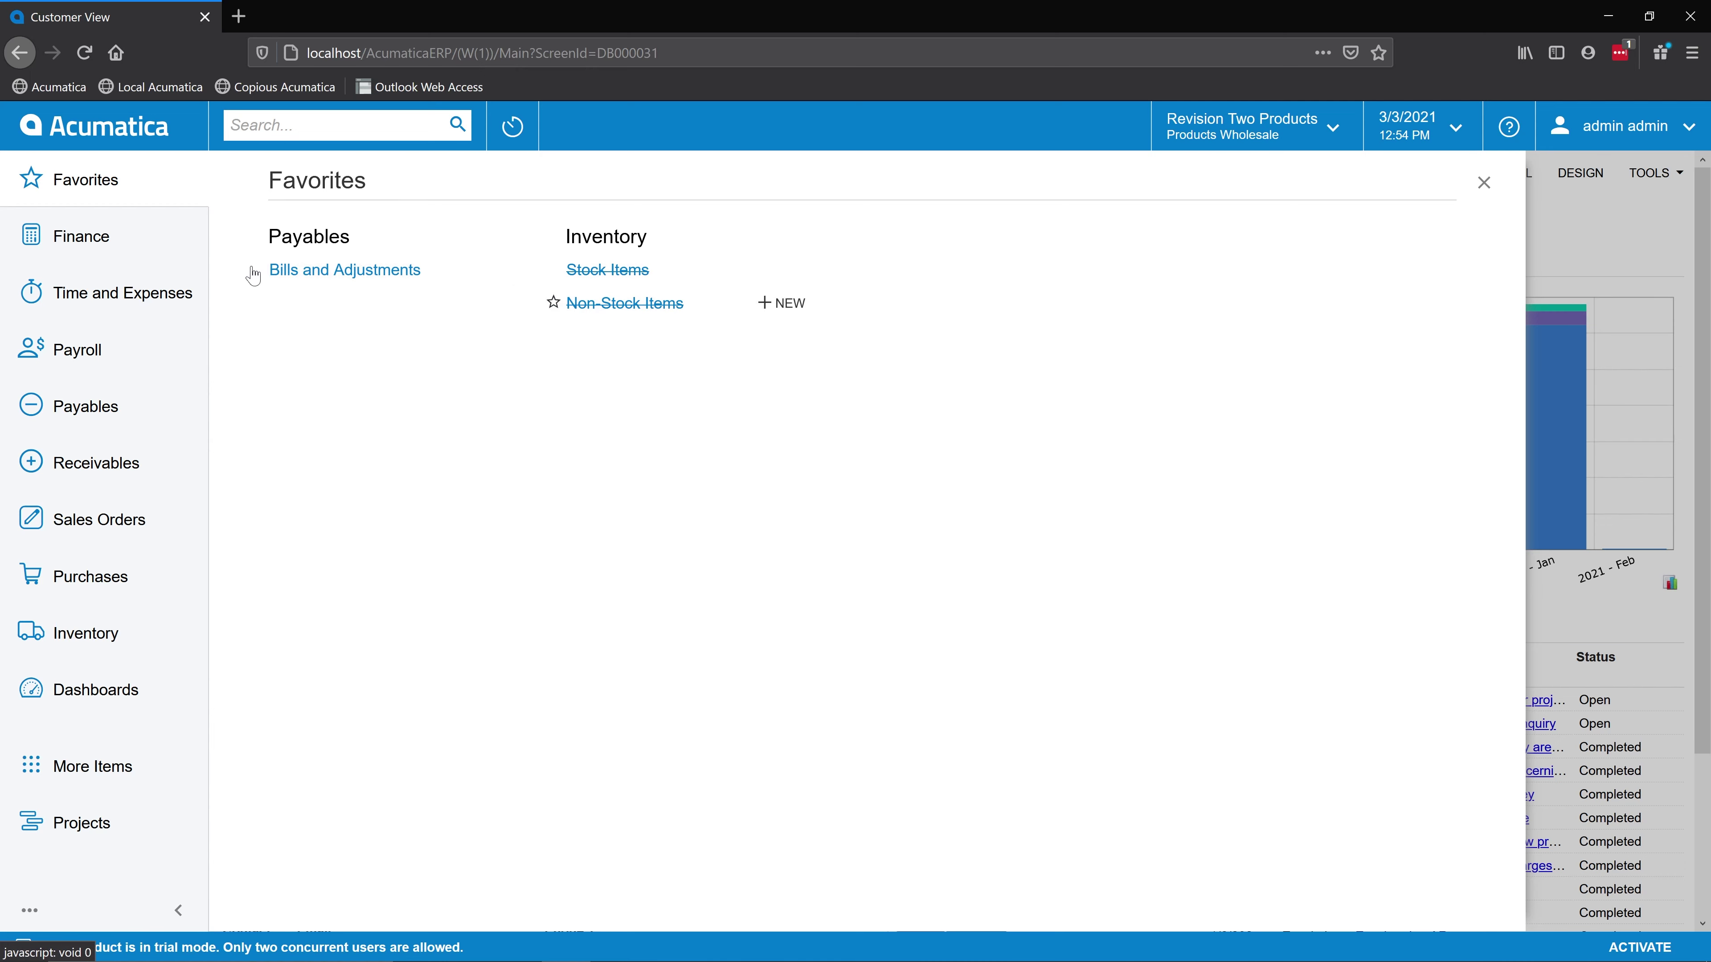